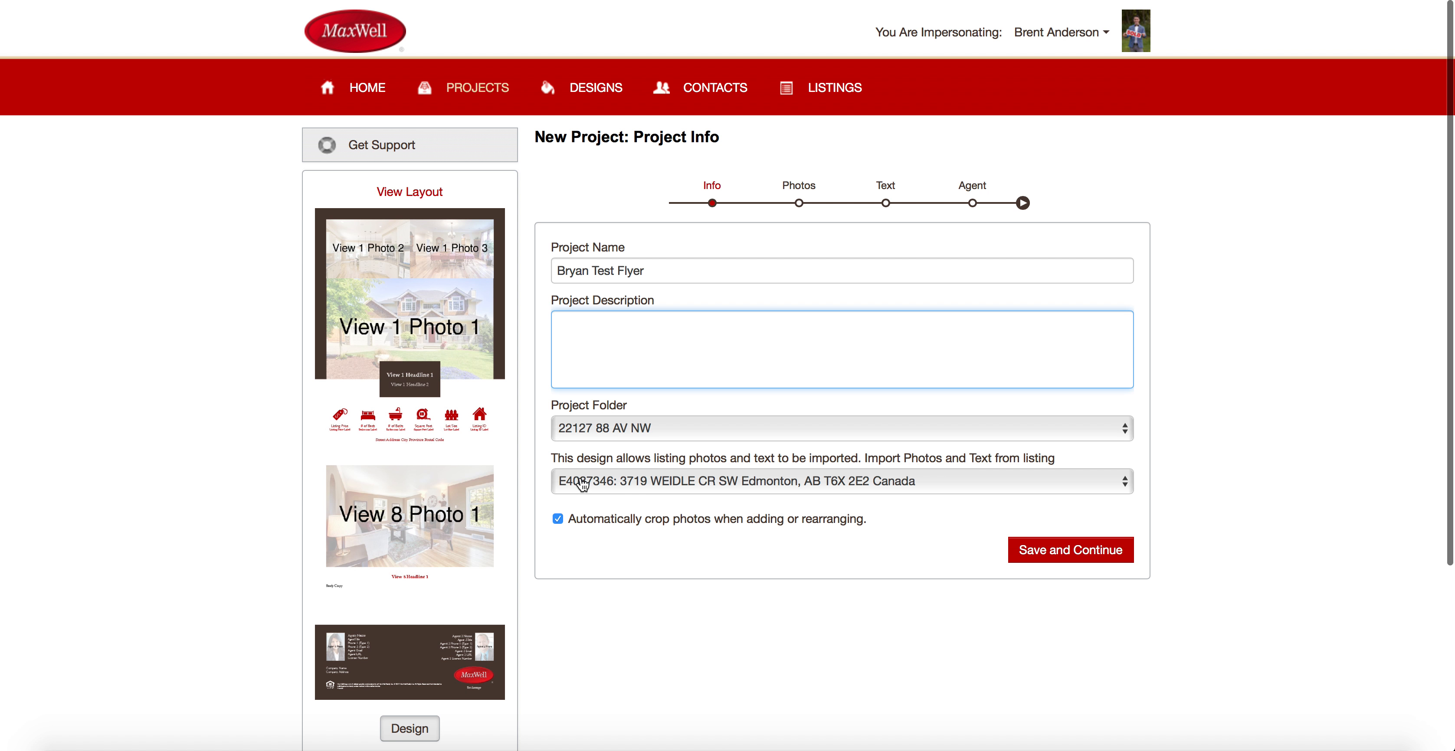
Switch the import source to listing E4085807.
{"action": "left_click", "coordinate": [606, 483]}
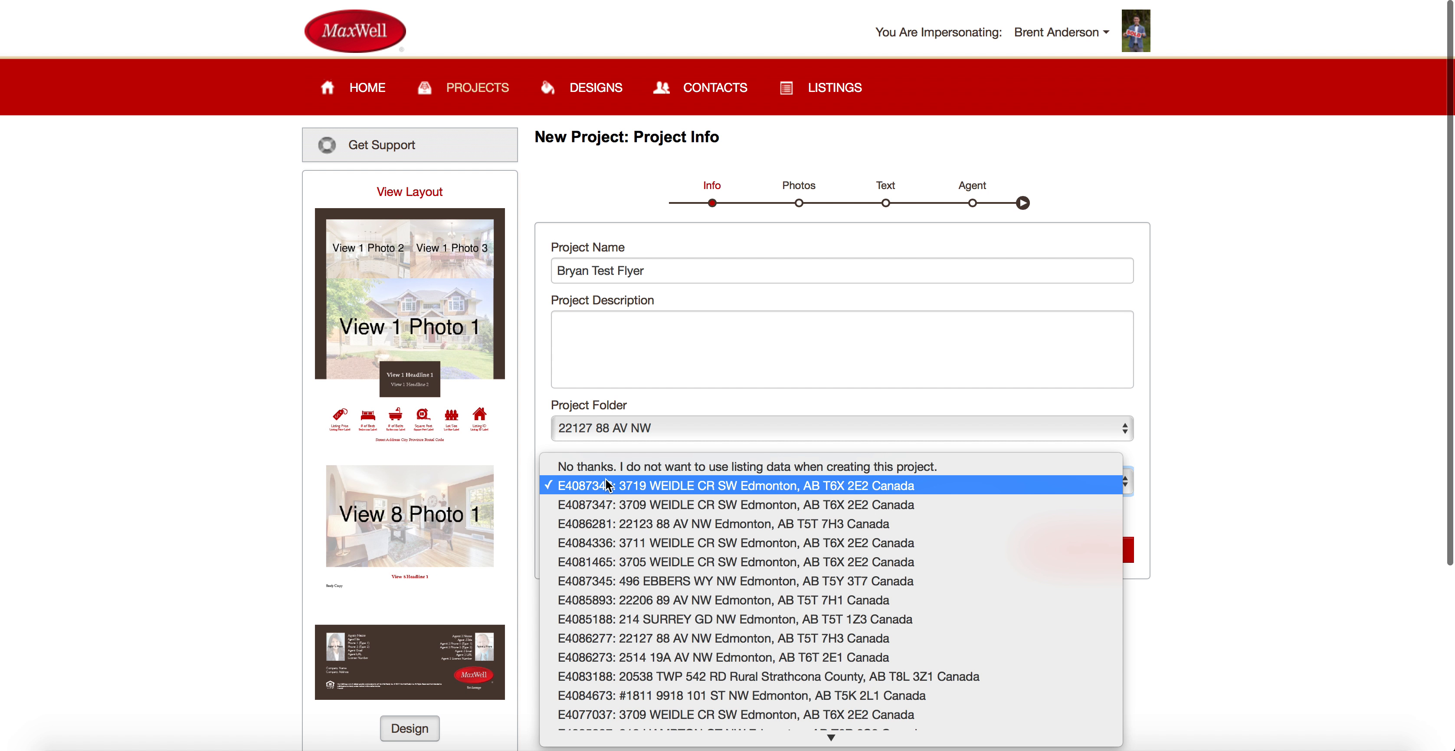
{"action": "scroll", "coordinate": [621, 612], "scroll_direction": "down", "scroll_amount": 3}
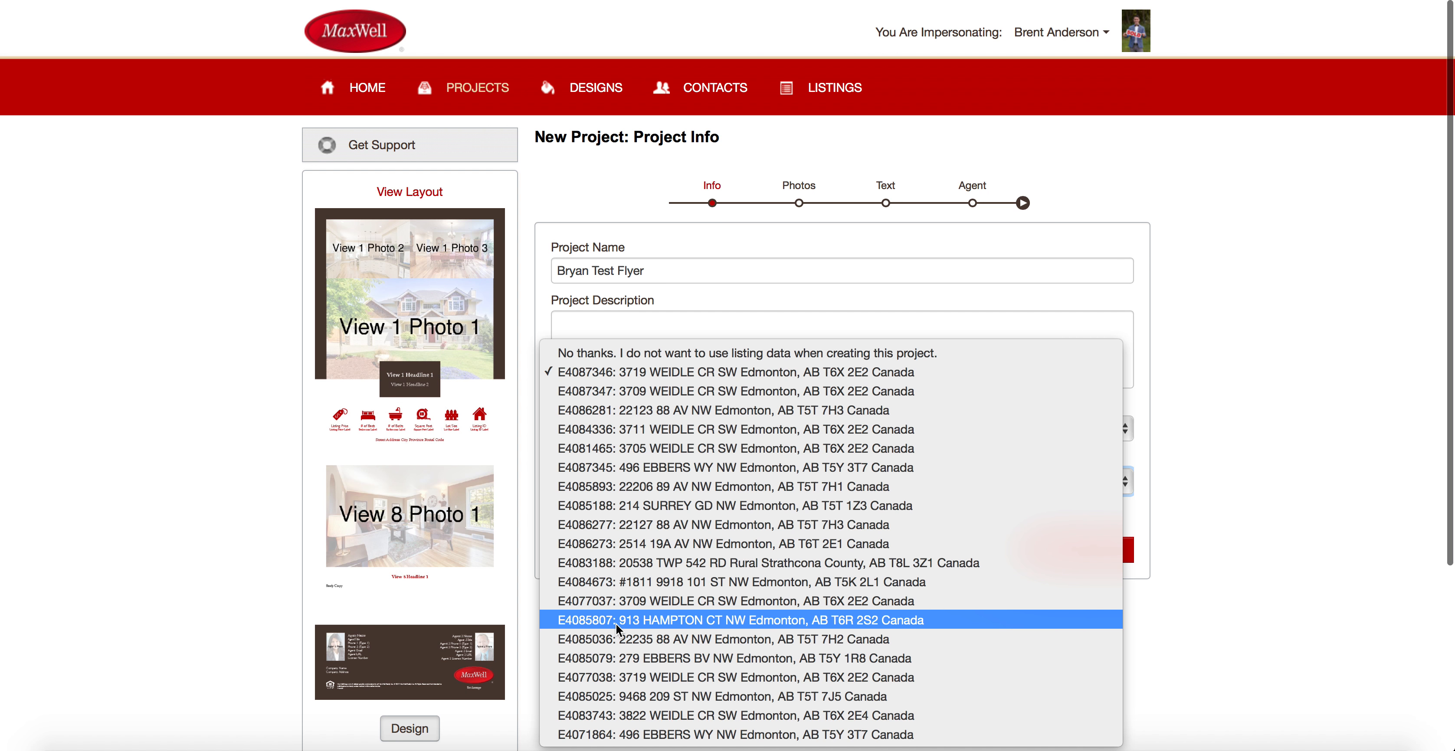
{"action": "left_click", "coordinate": [688, 621]}
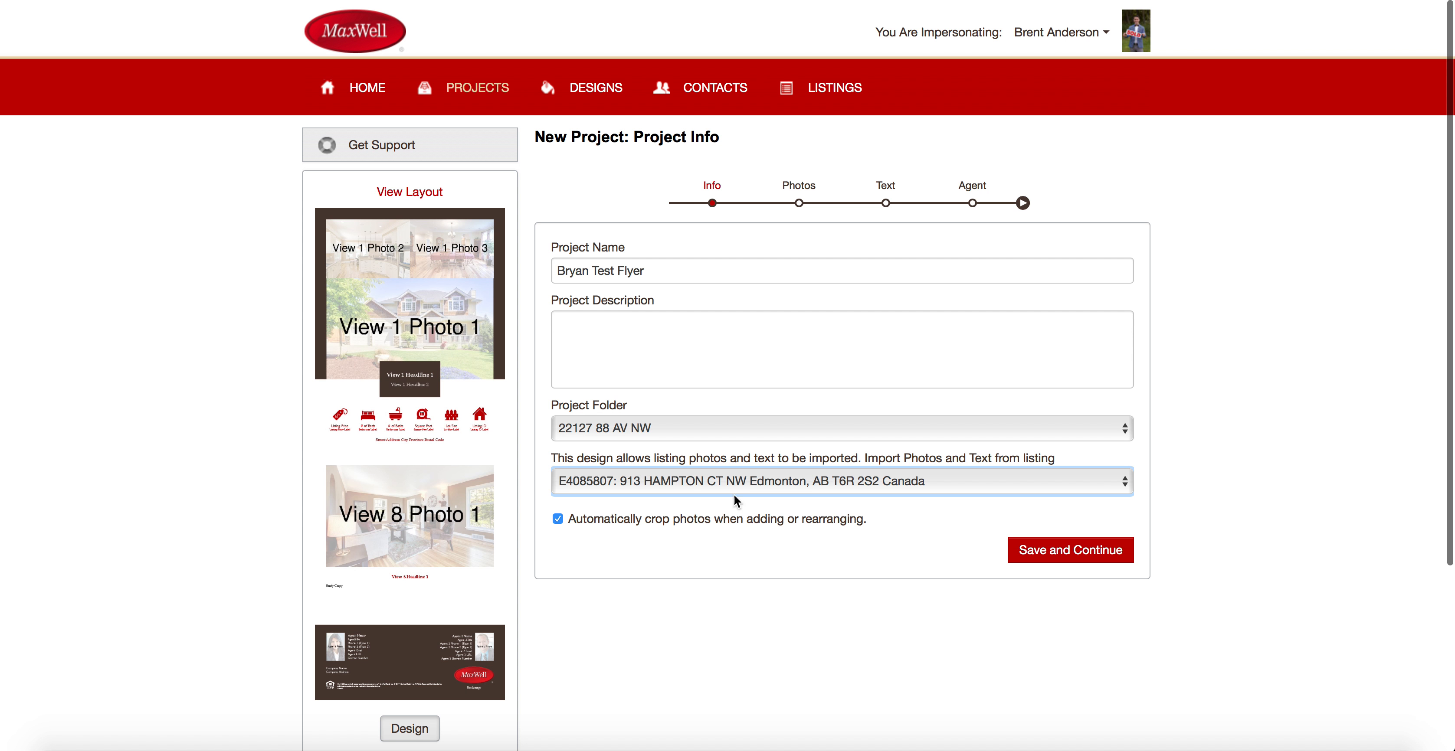
Set the Project Folder to match the new listing and save the project info.
{"action": "left_click", "coordinate": [652, 427]}
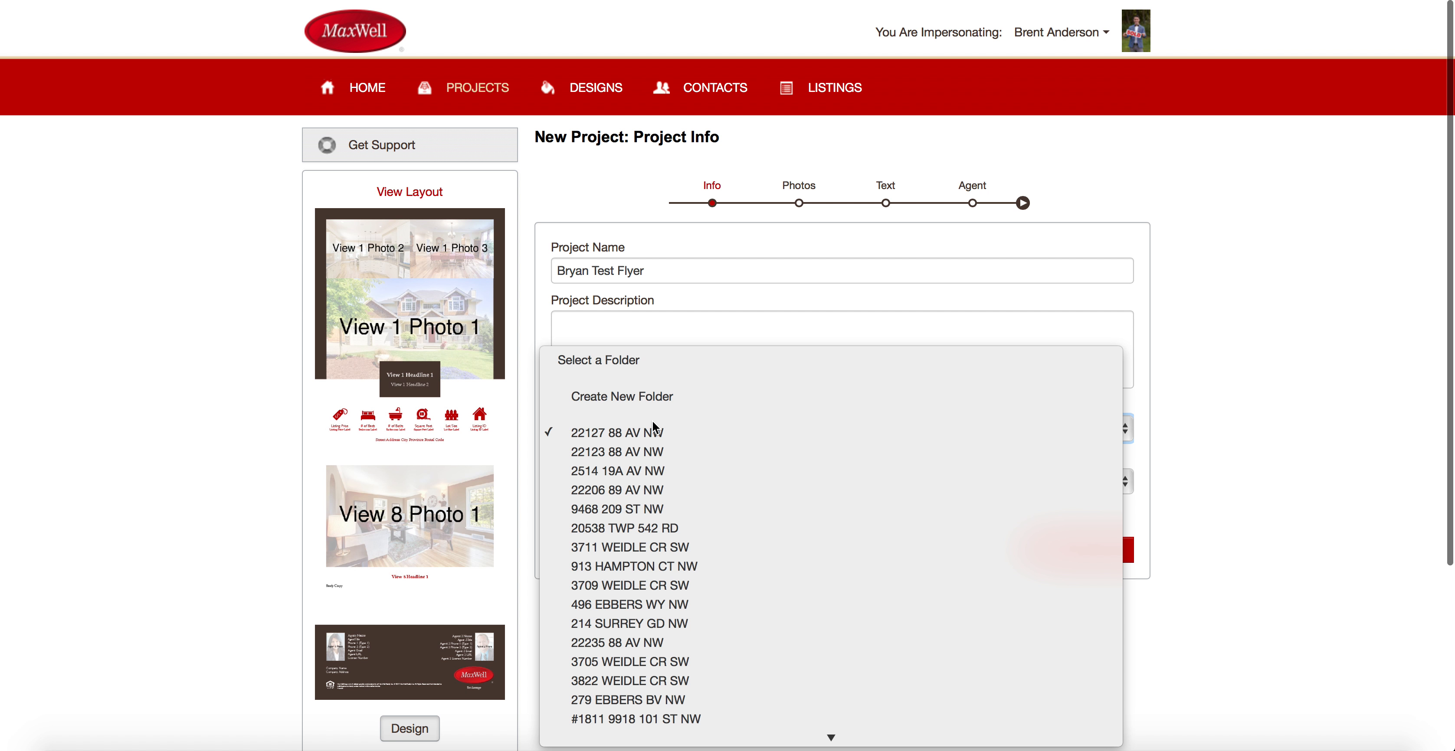
{"action": "left_click", "coordinate": [645, 564]}
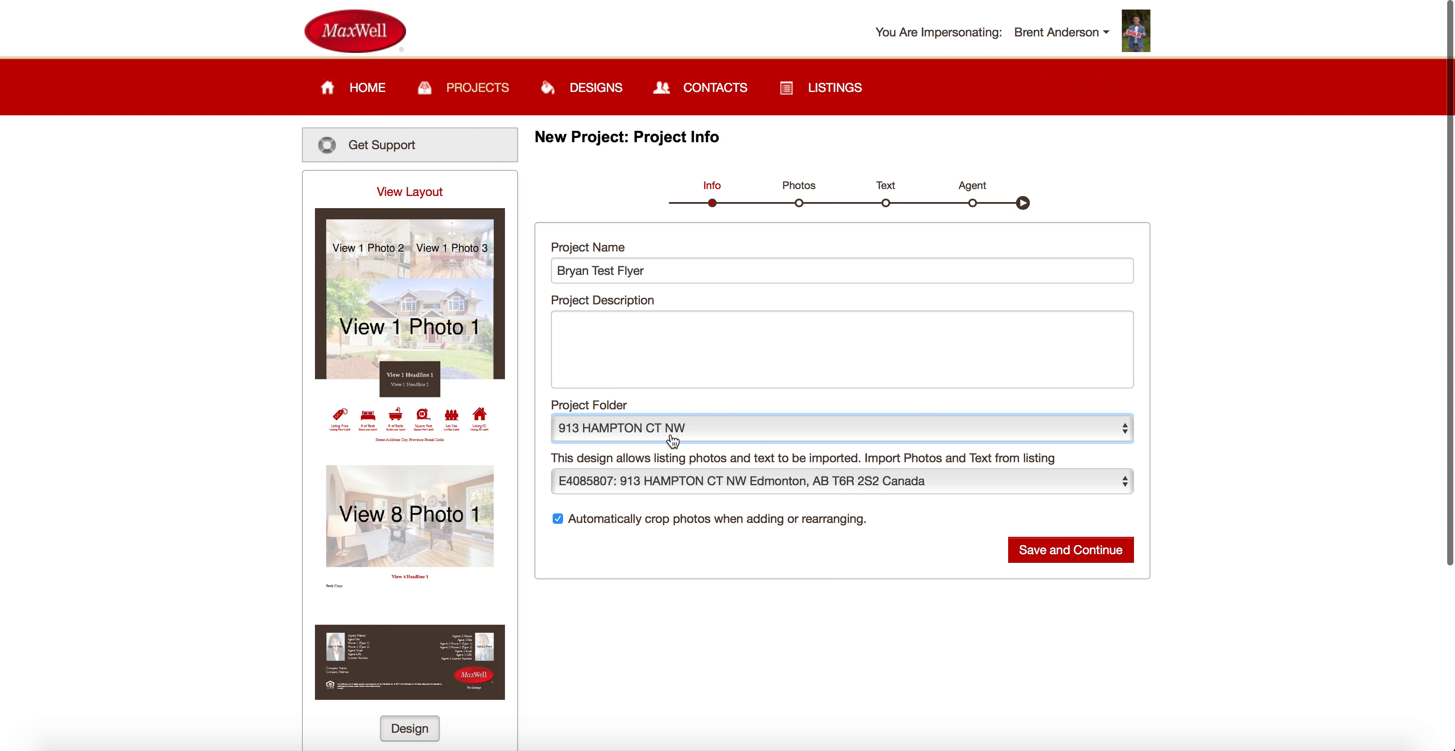
{"action": "left_click", "coordinate": [671, 435]}
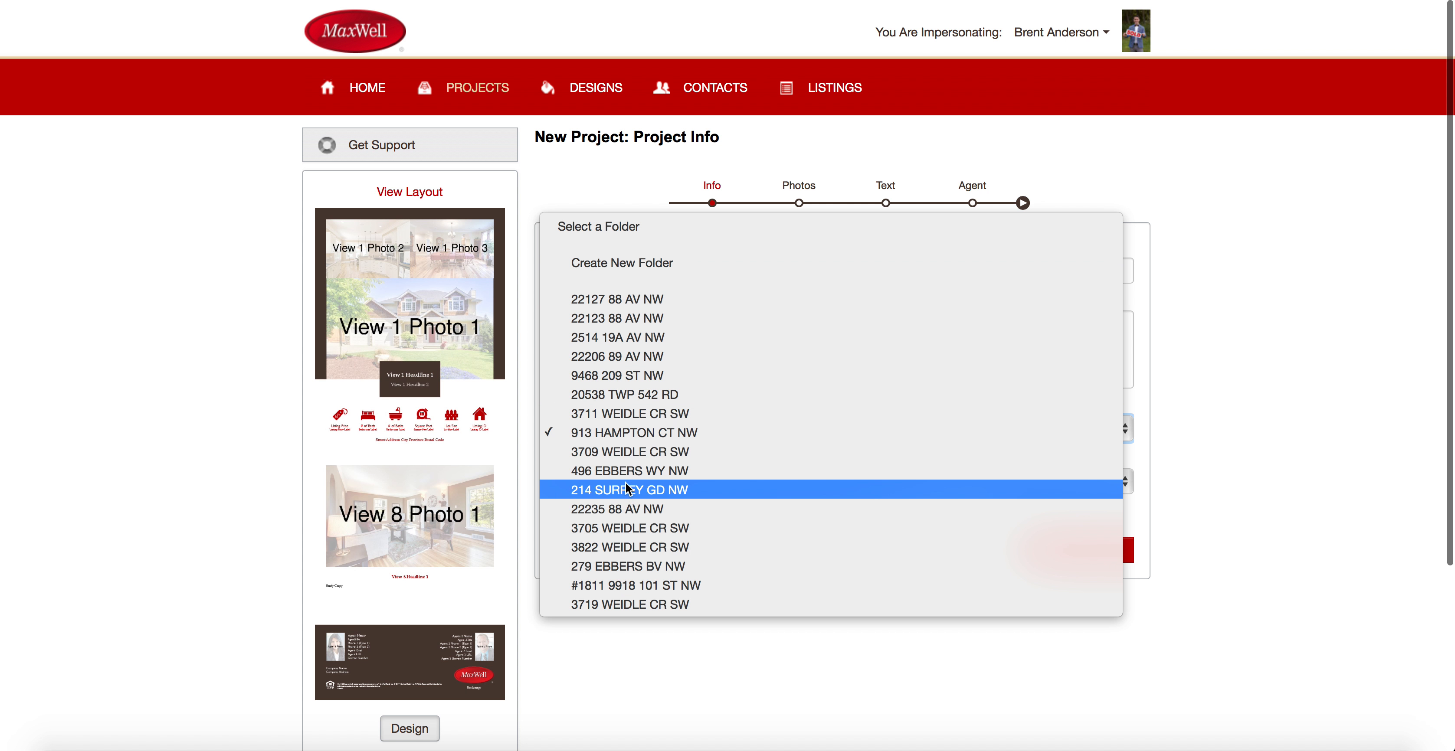
{"action": "left_click", "coordinate": [643, 432]}
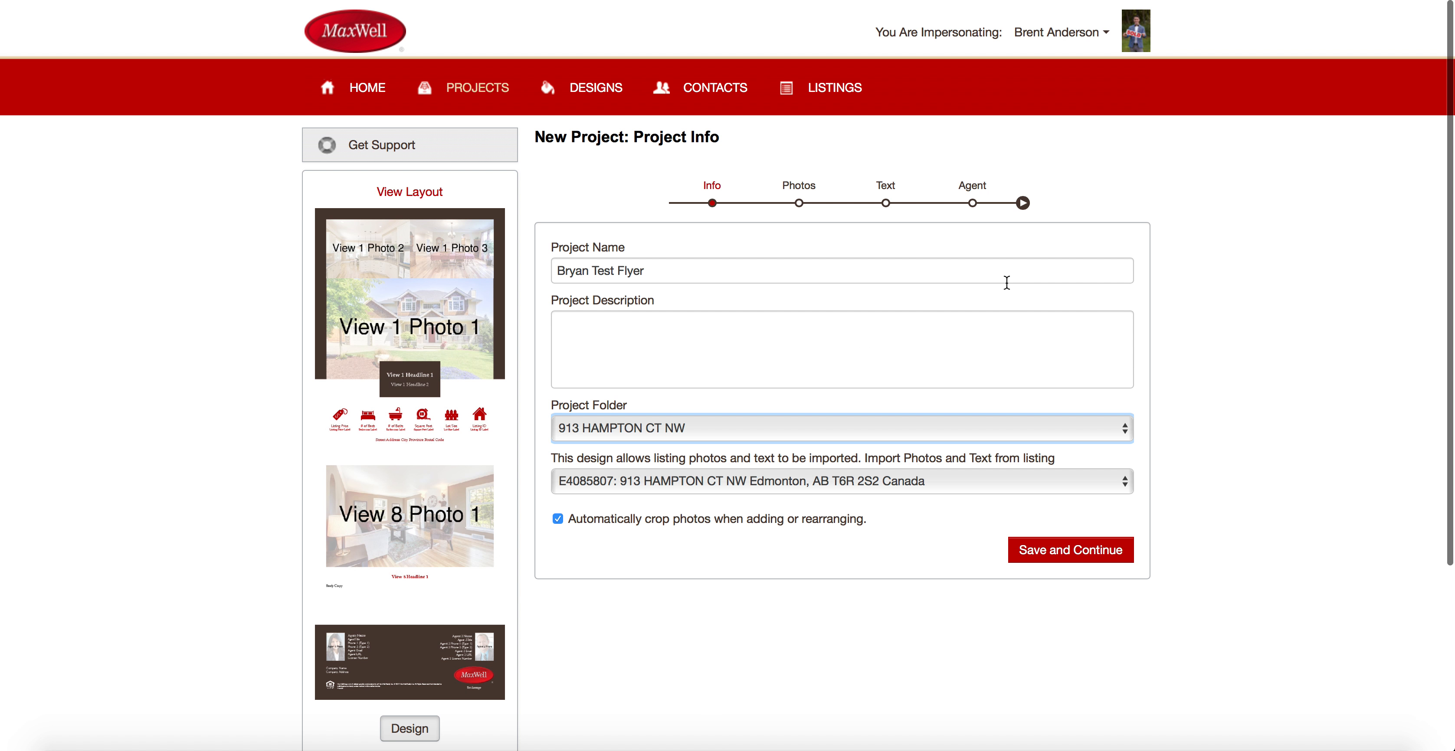
{"action": "left_click", "coordinate": [1096, 562]}
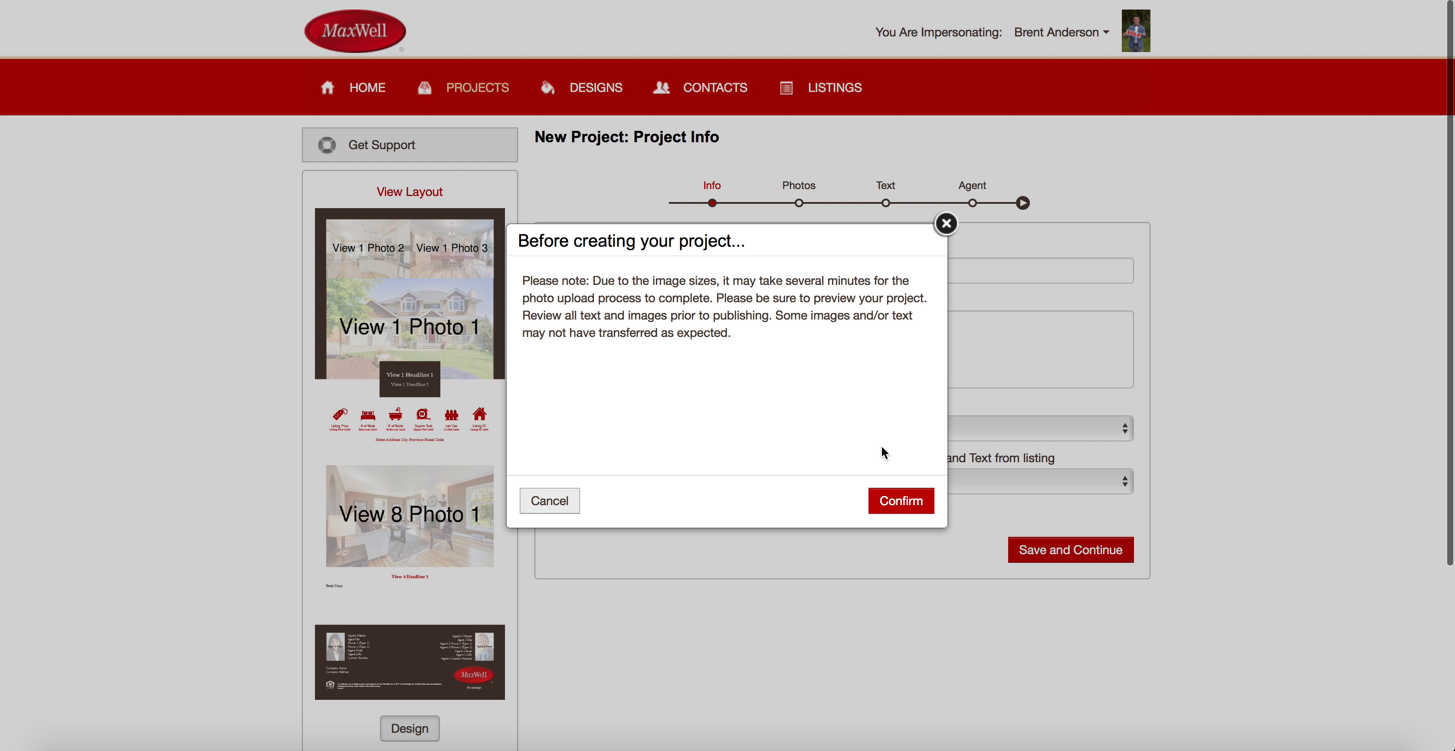
Confirm project creation, dismiss the invalid-images notice, and bring up the Add Photos picker.
{"action": "left_click", "coordinate": [911, 510]}
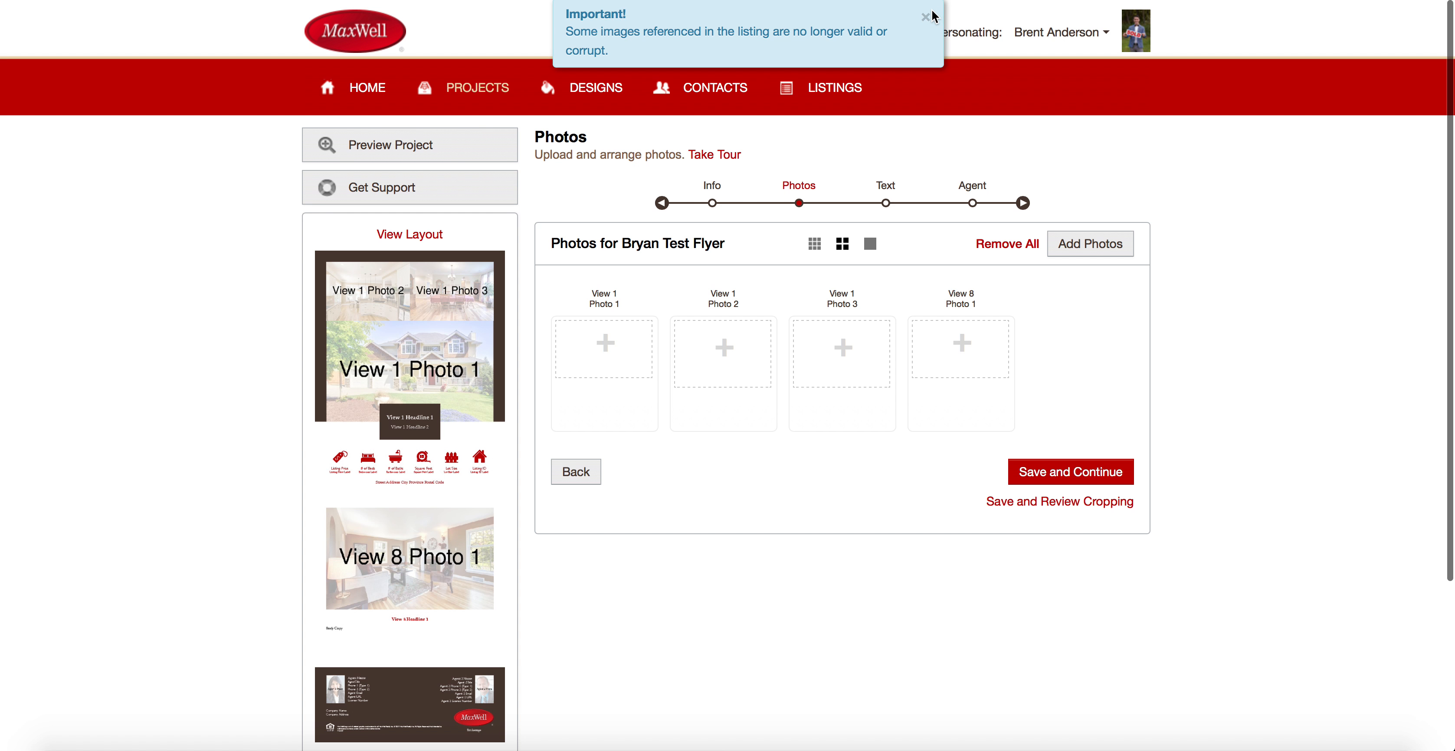
{"action": "left_click", "coordinate": [927, 16]}
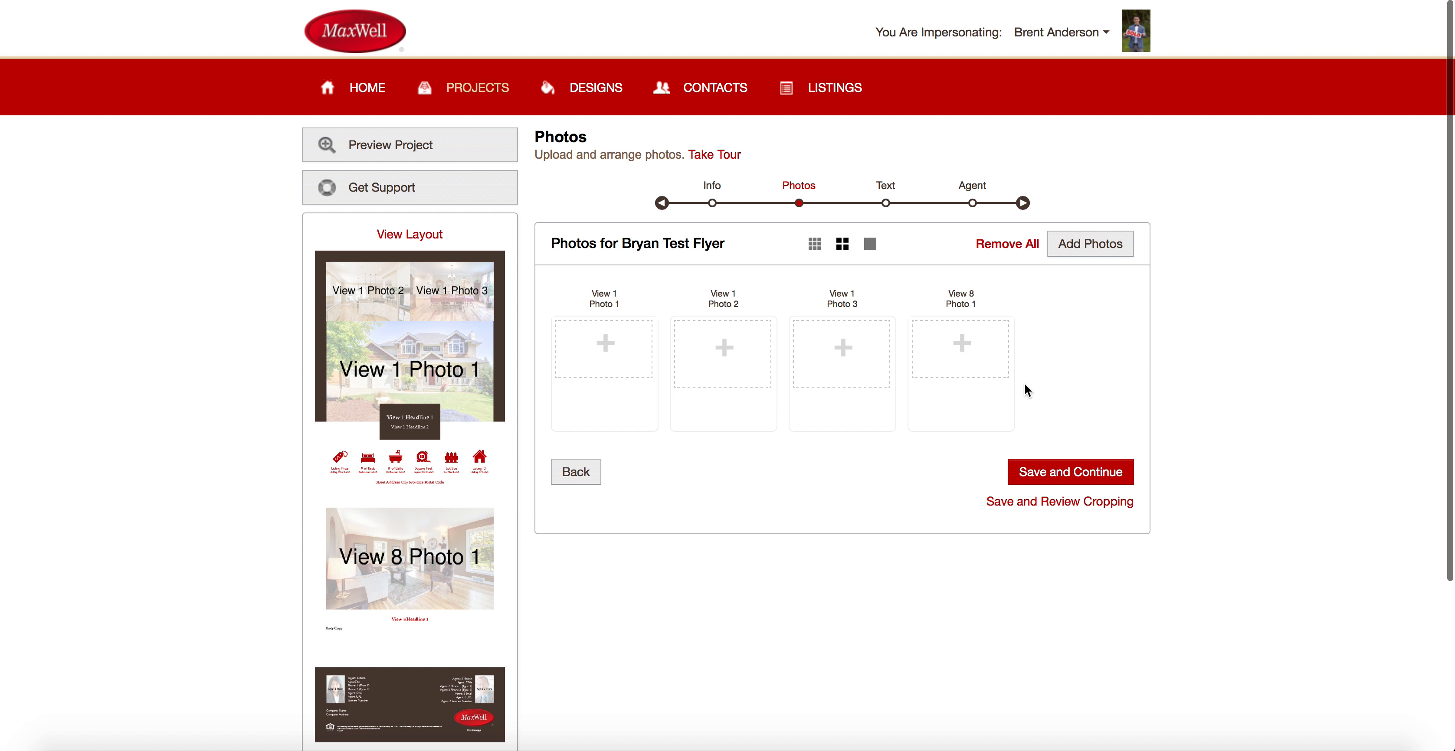
{"action": "scroll", "coordinate": [809, 590], "scroll_direction": "down", "scroll_amount": 4}
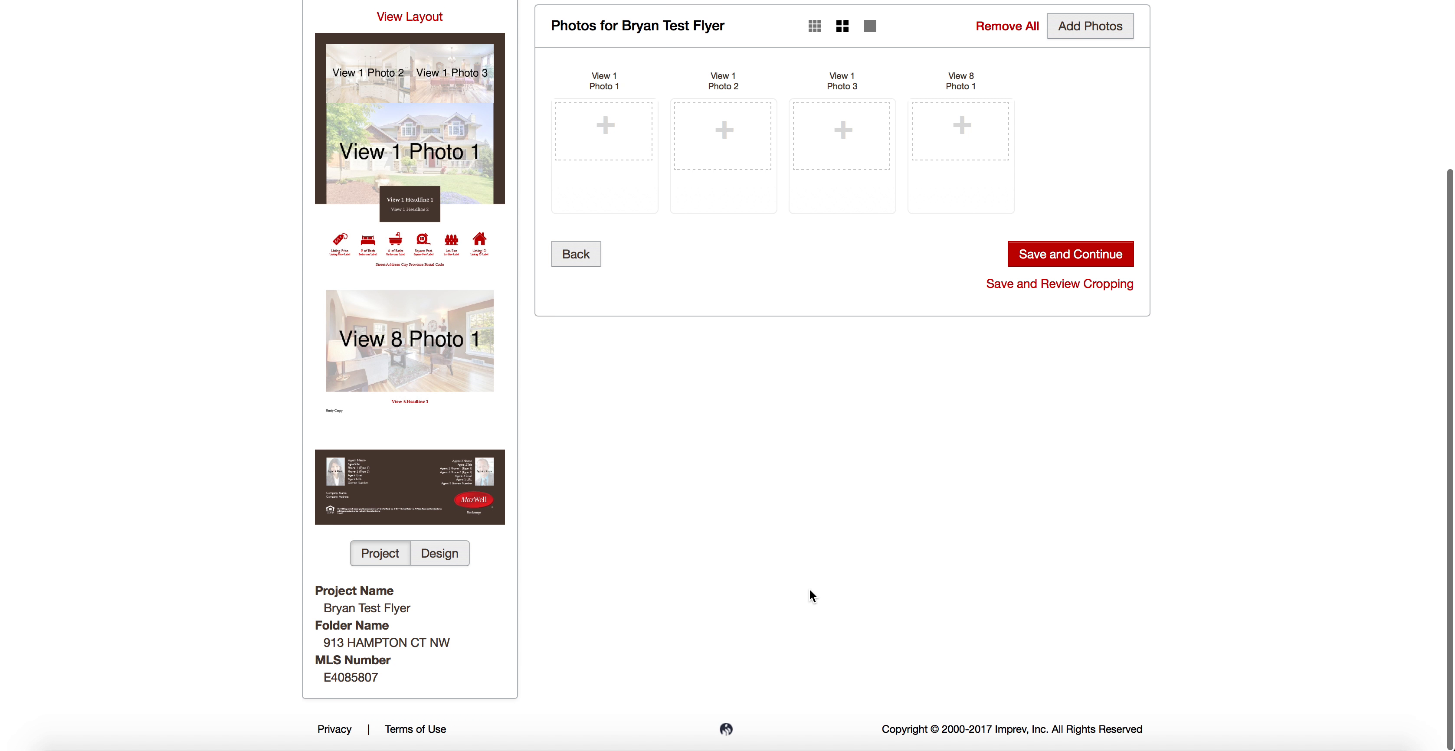
{"action": "scroll", "coordinate": [809, 590], "scroll_direction": "up", "scroll_amount": 4}
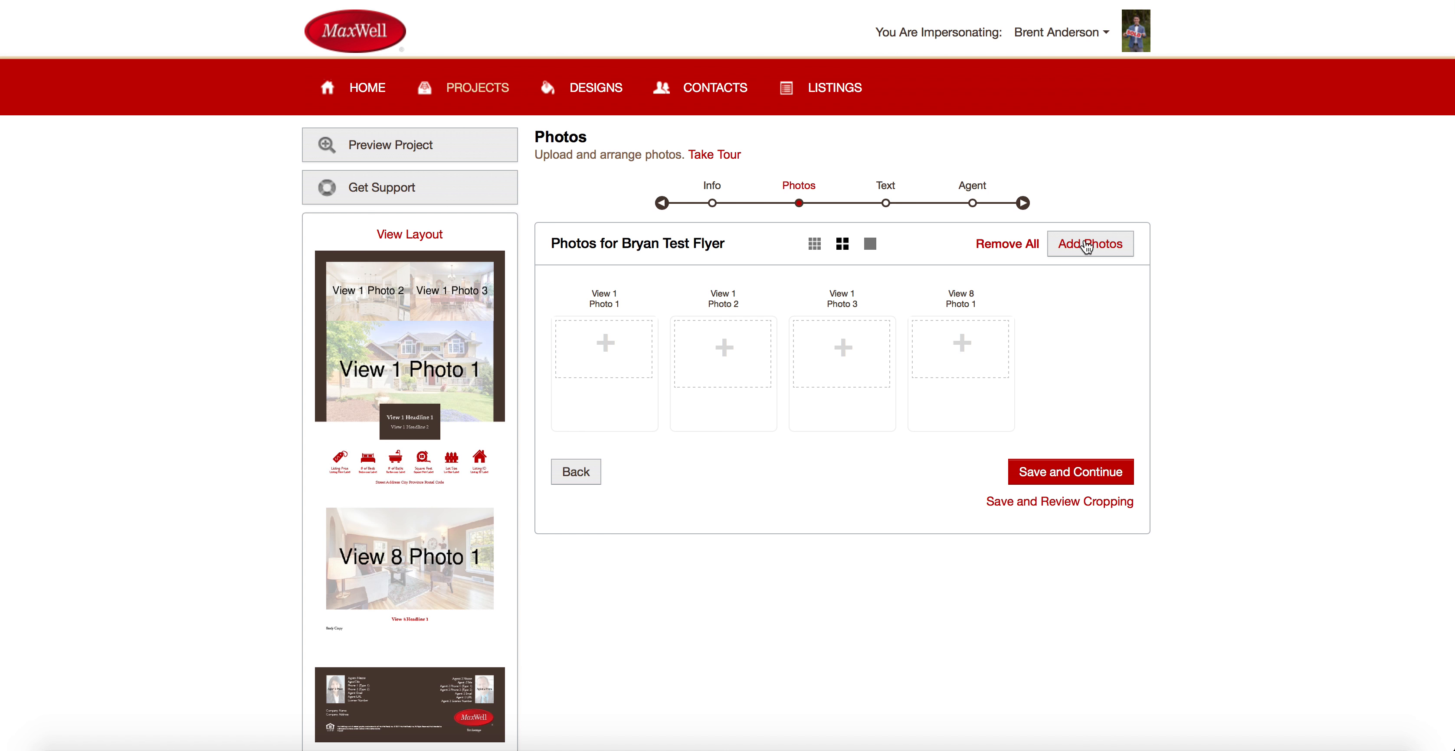
{"action": "left_click", "coordinate": [1097, 249]}
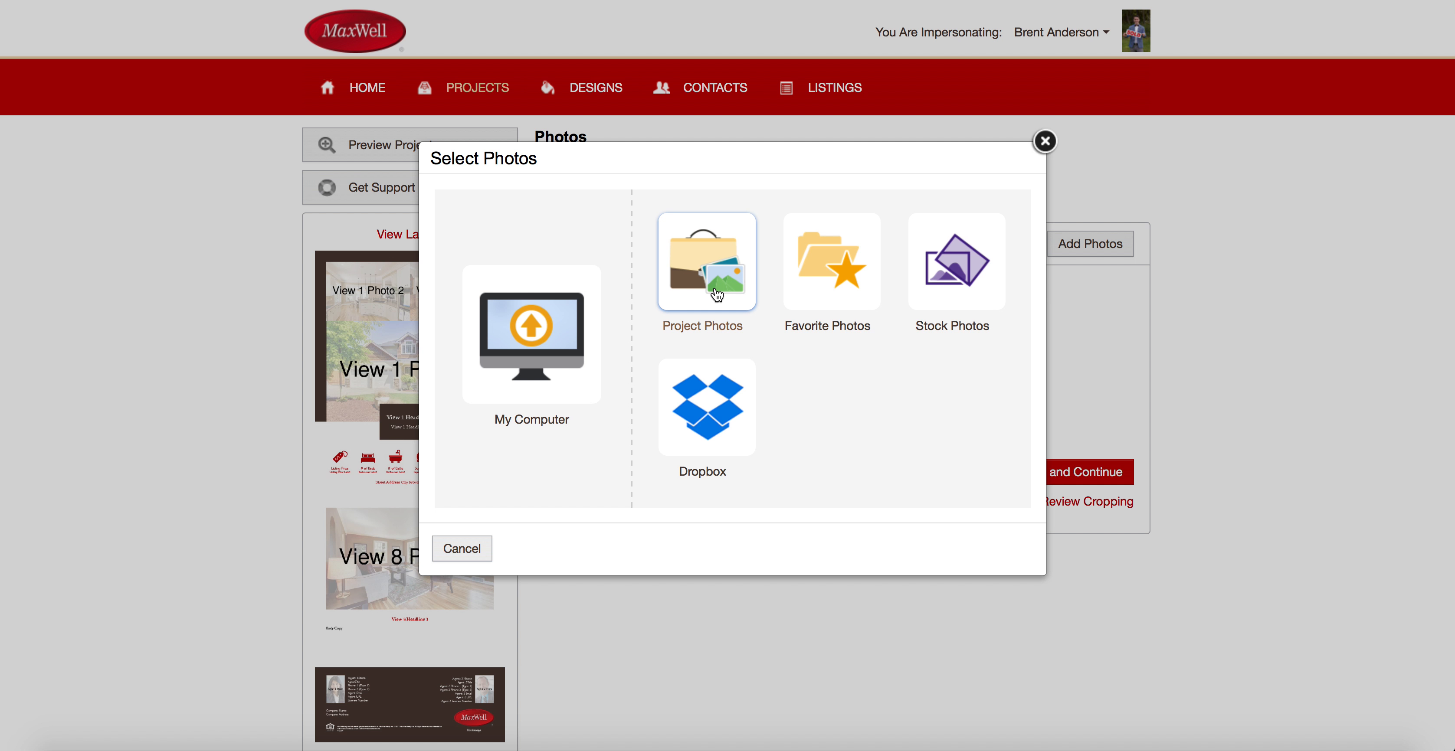
From Project Photos, pick the front-of-house photo, clearing the stray backyard and living-room picks.
{"action": "left_click", "coordinate": [706, 276]}
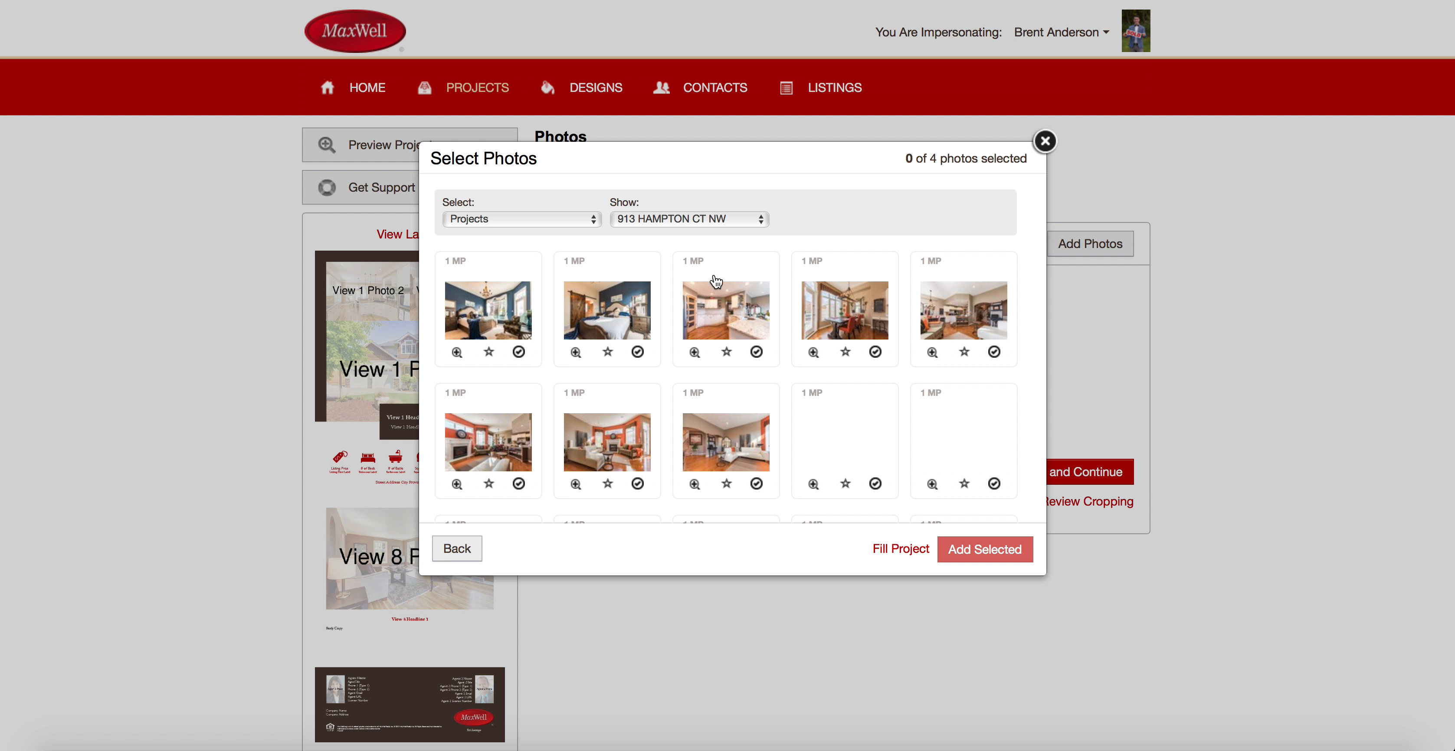
{"action": "scroll", "coordinate": [695, 361], "scroll_direction": "down", "scroll_amount": 5}
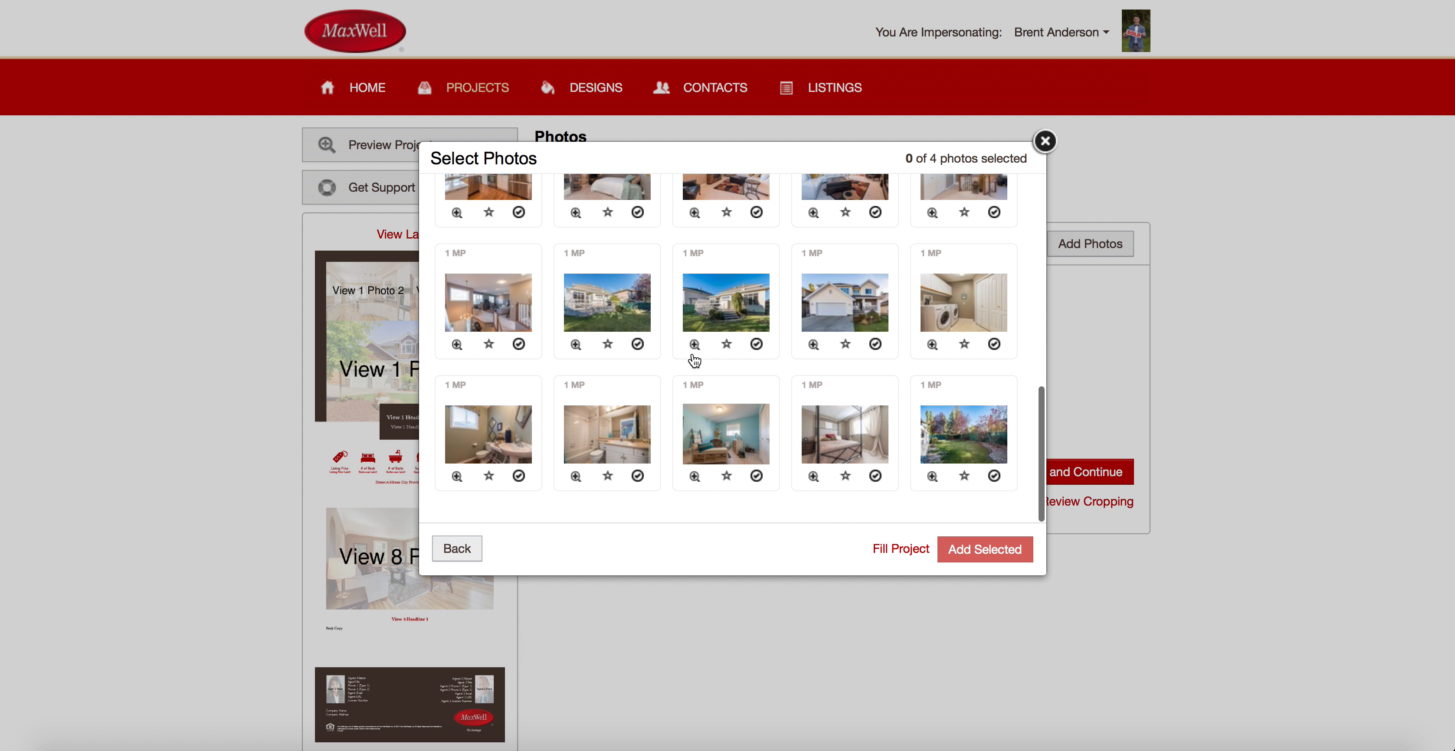
{"action": "scroll", "coordinate": [695, 361], "scroll_direction": "up", "scroll_amount": 5}
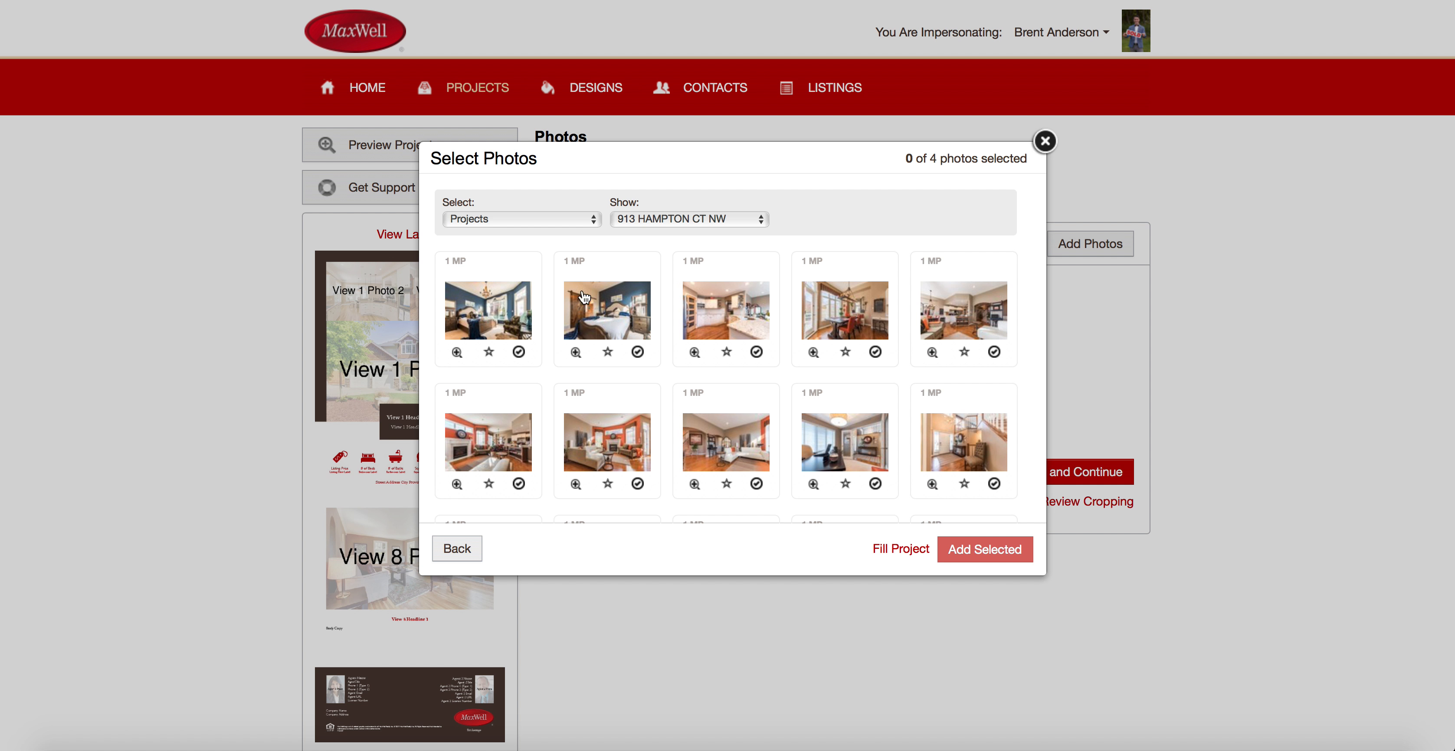
{"action": "scroll", "coordinate": [627, 421], "scroll_direction": "down", "scroll_amount": 5}
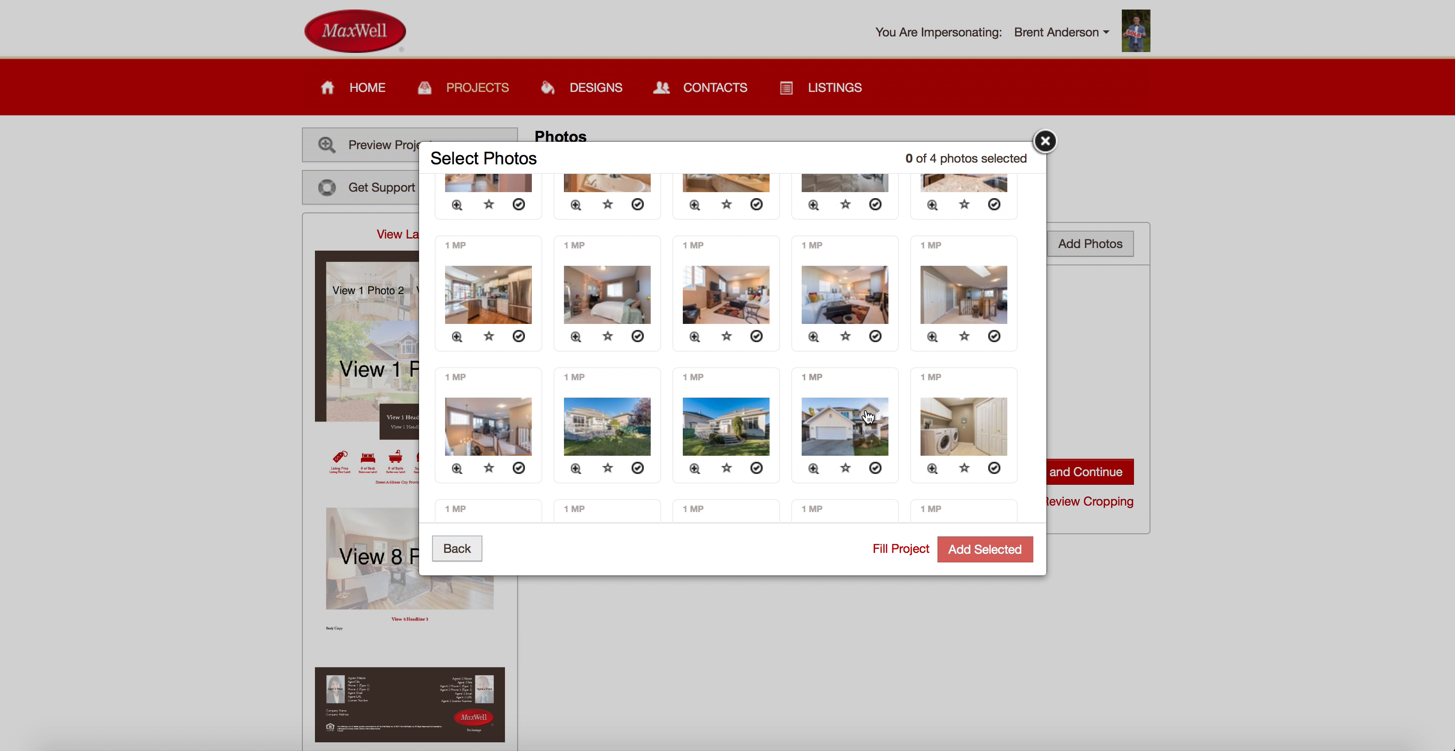
{"action": "left_click", "coordinate": [625, 432]}
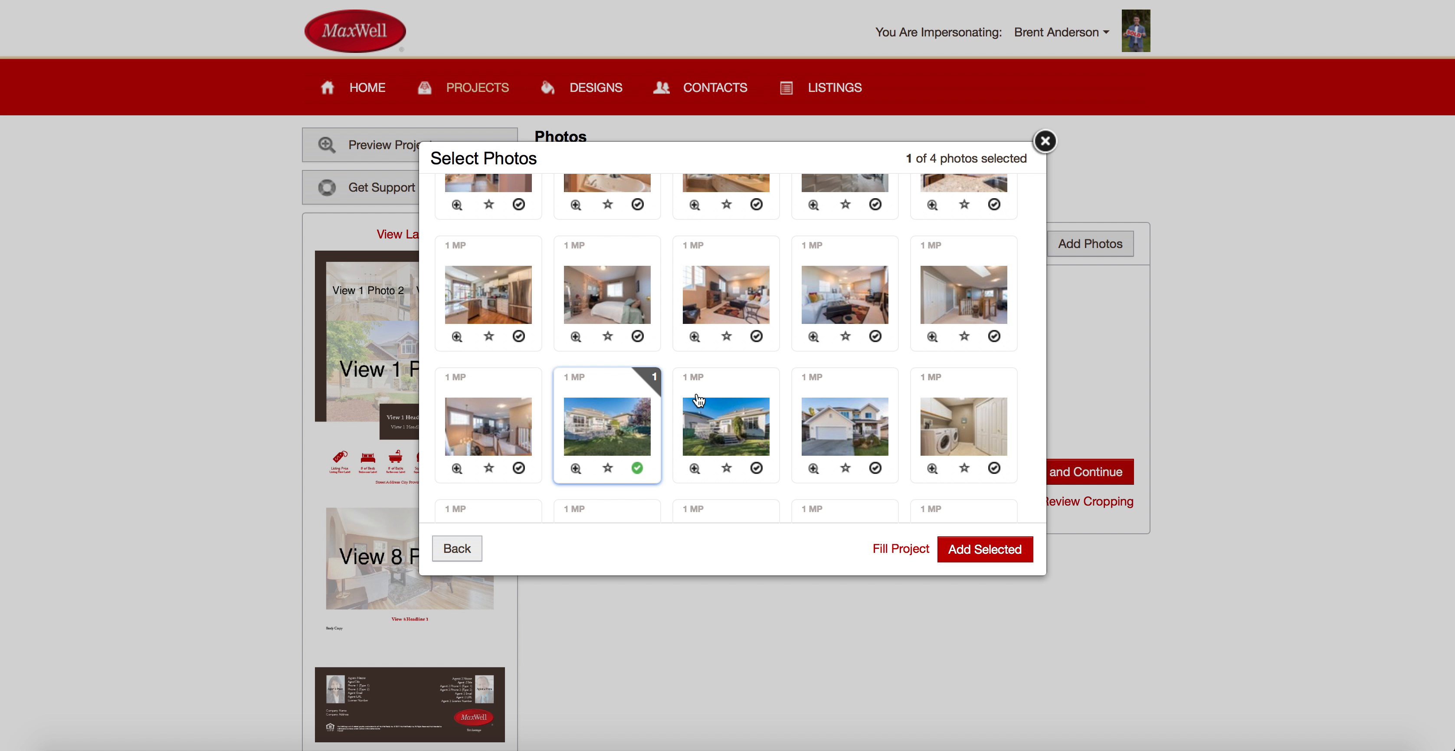
{"action": "left_click", "coordinate": [733, 417]}
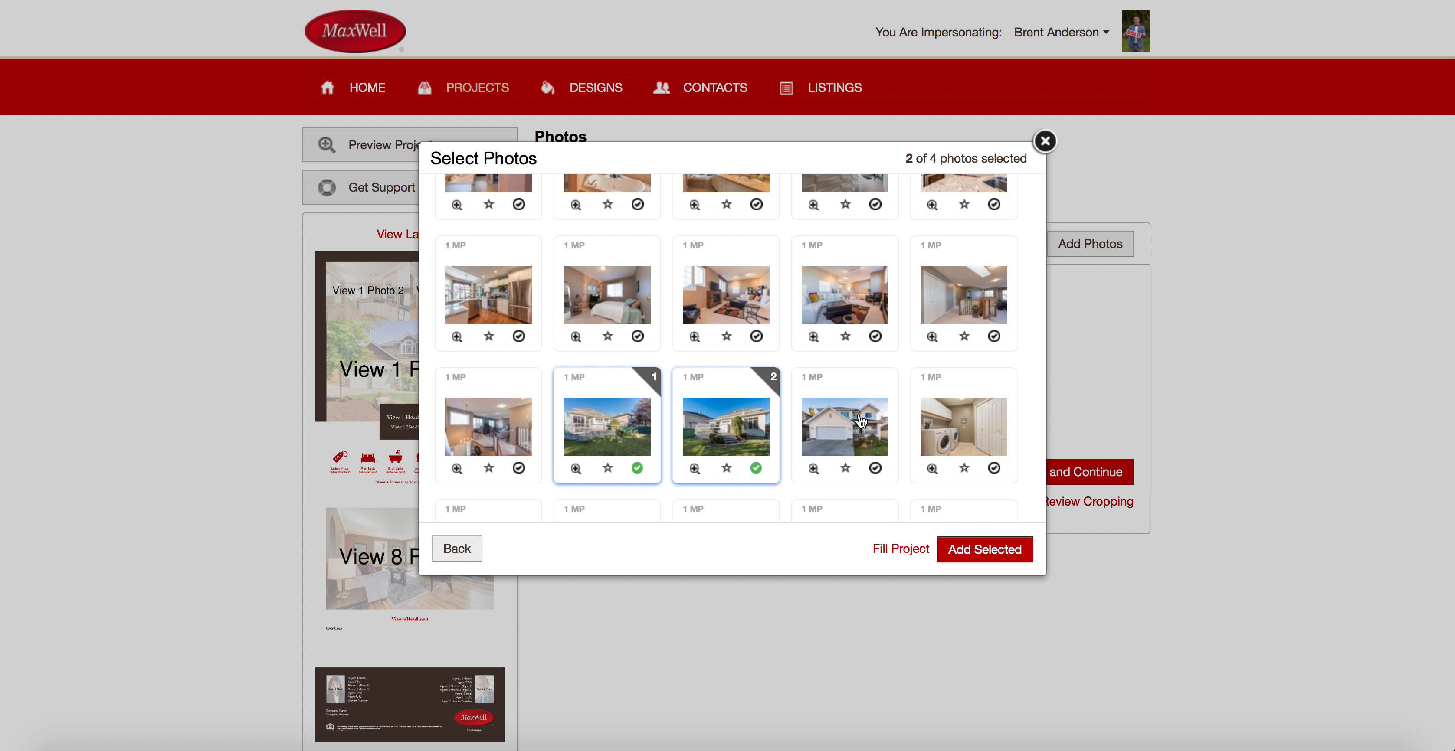
{"action": "left_click", "coordinate": [842, 446]}
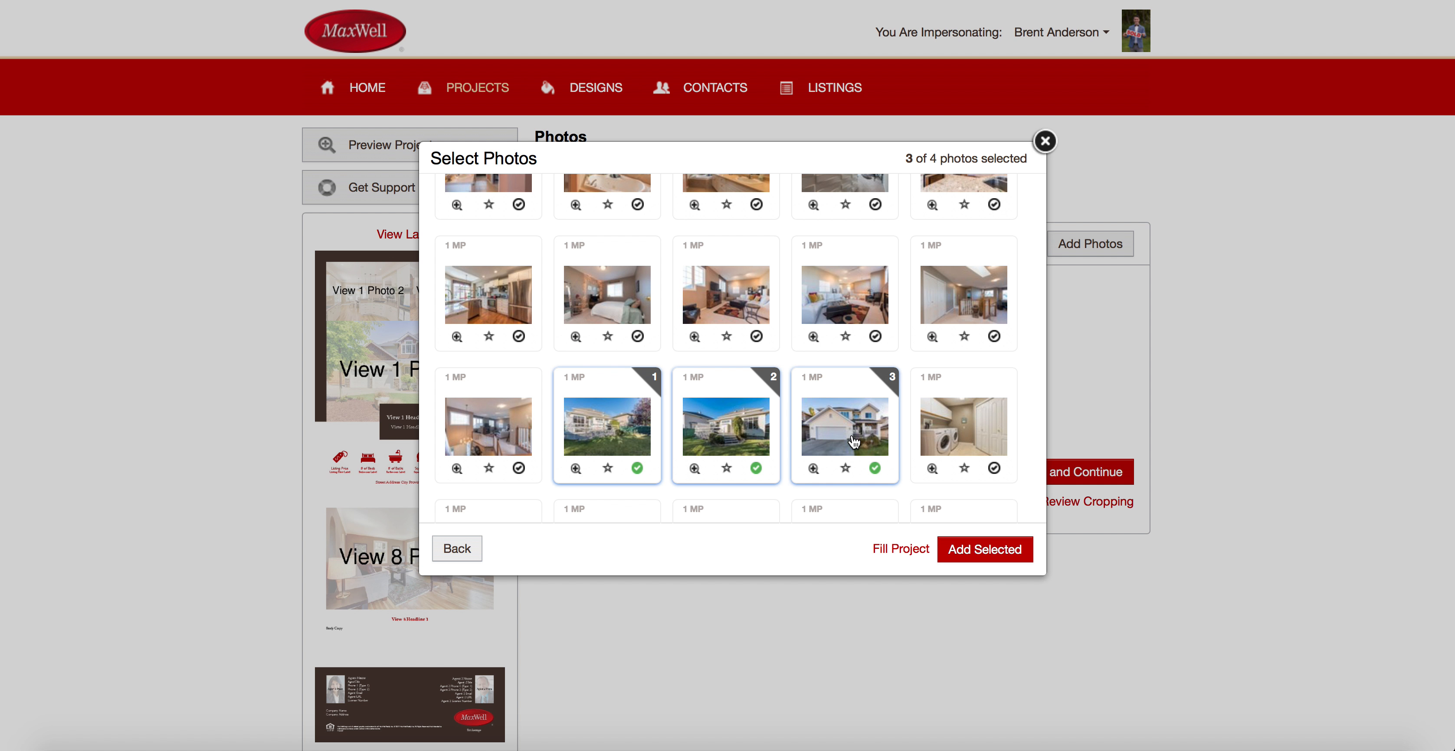
{"action": "left_click", "coordinate": [840, 286]}
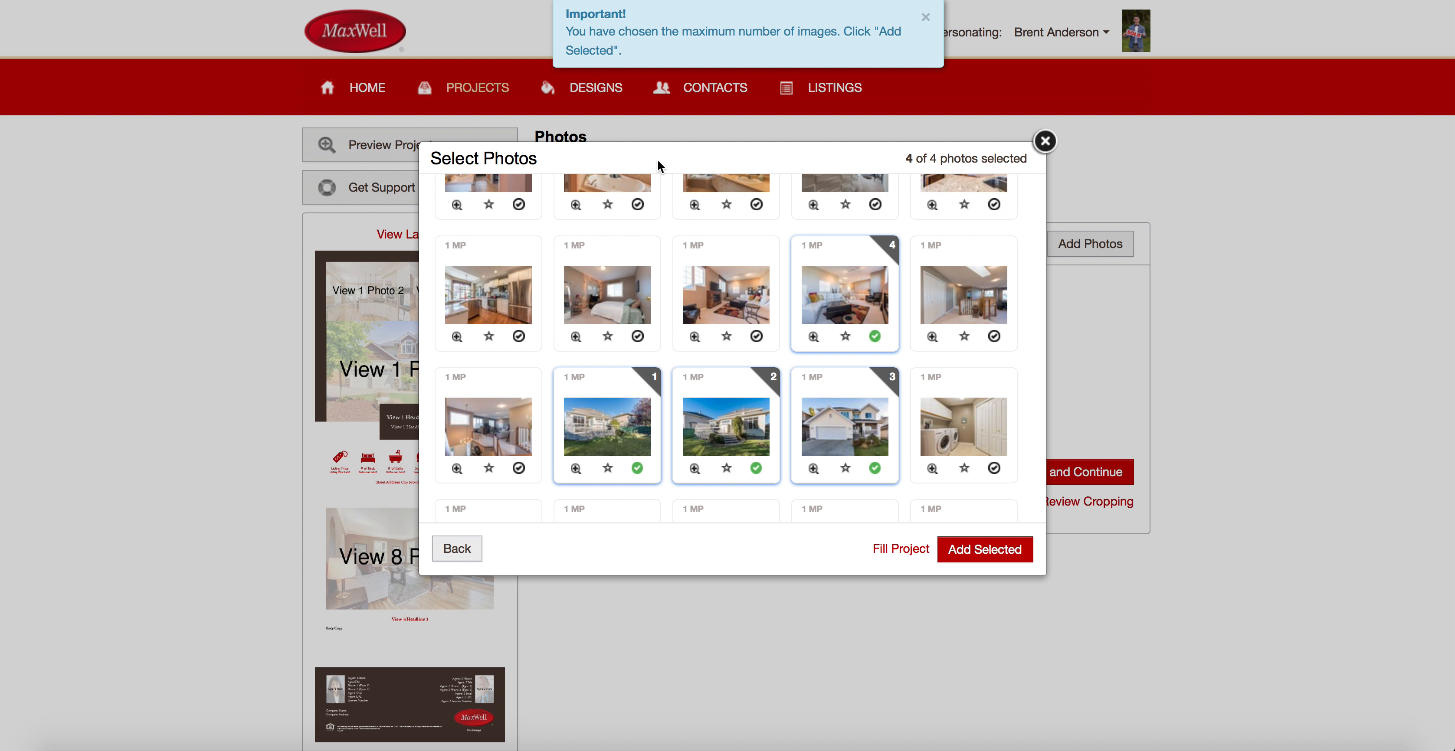
{"action": "left_click", "coordinate": [858, 299]}
{"action": "left_click", "coordinate": [711, 435]}
{"action": "left_click", "coordinate": [593, 425]}
Add the kitchen, living room and bathroom vanity photos as picks 2, 3 and 4.
{"action": "left_click", "coordinate": [492, 306]}
{"action": "left_click", "coordinate": [861, 302]}
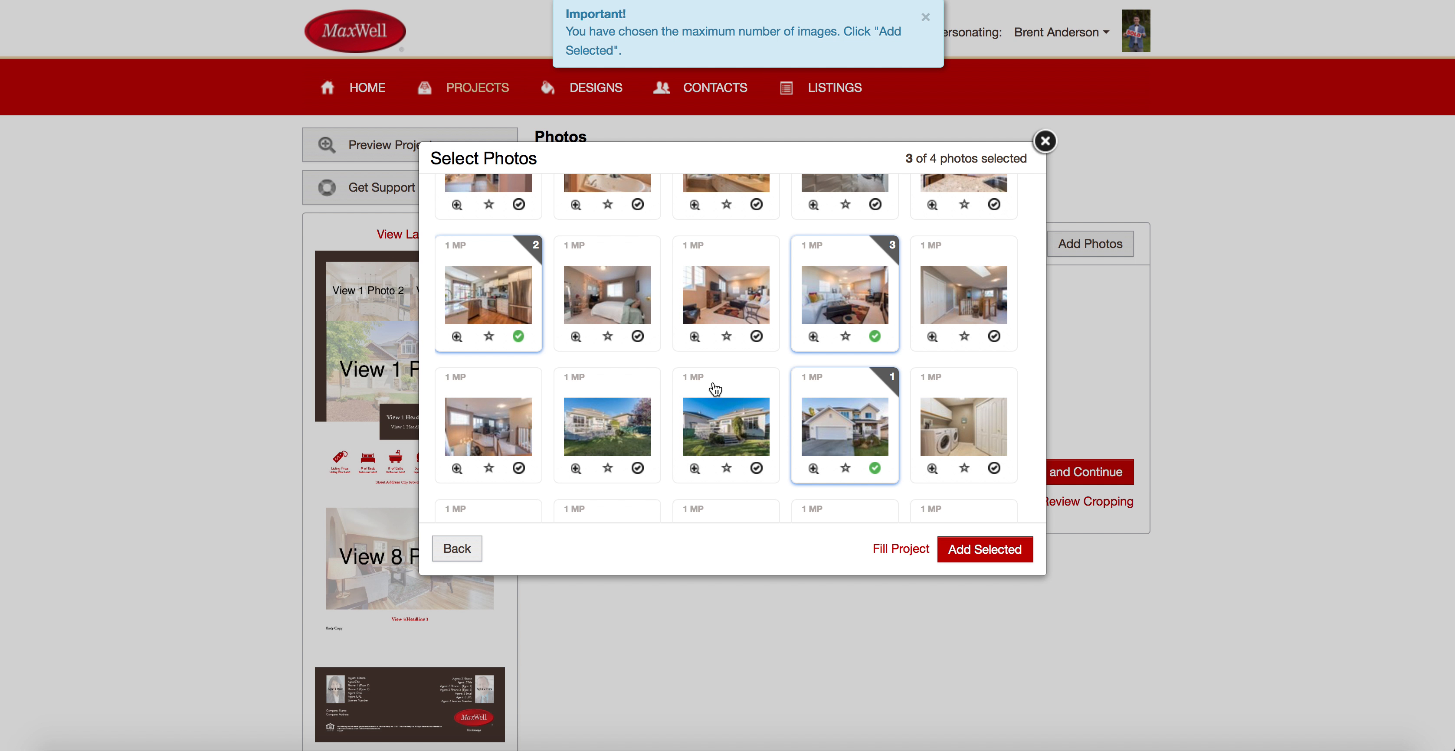
{"action": "scroll", "coordinate": [740, 510], "scroll_direction": "up", "scroll_amount": 3}
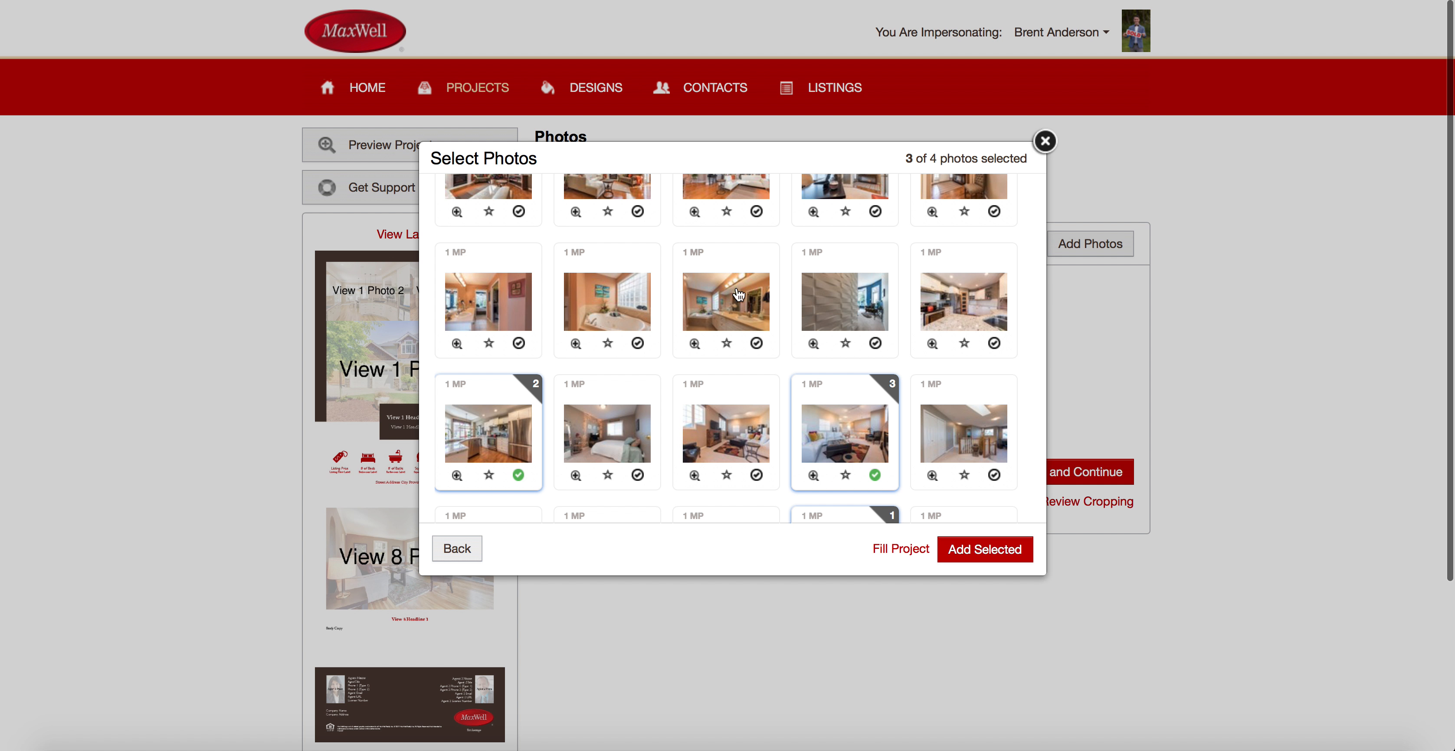
{"action": "left_click", "coordinate": [767, 293]}
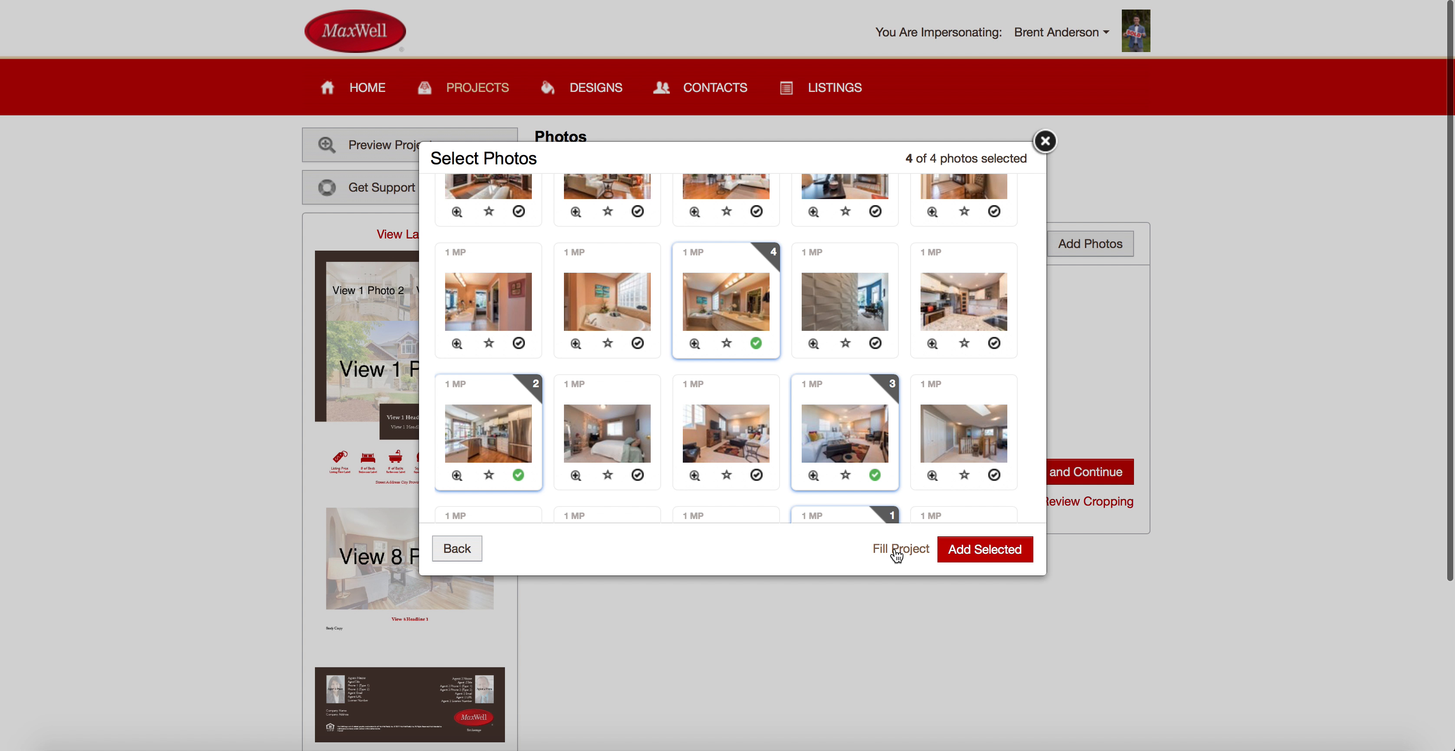
{"action": "scroll", "coordinate": [819, 339], "scroll_direction": "up", "scroll_amount": 5}
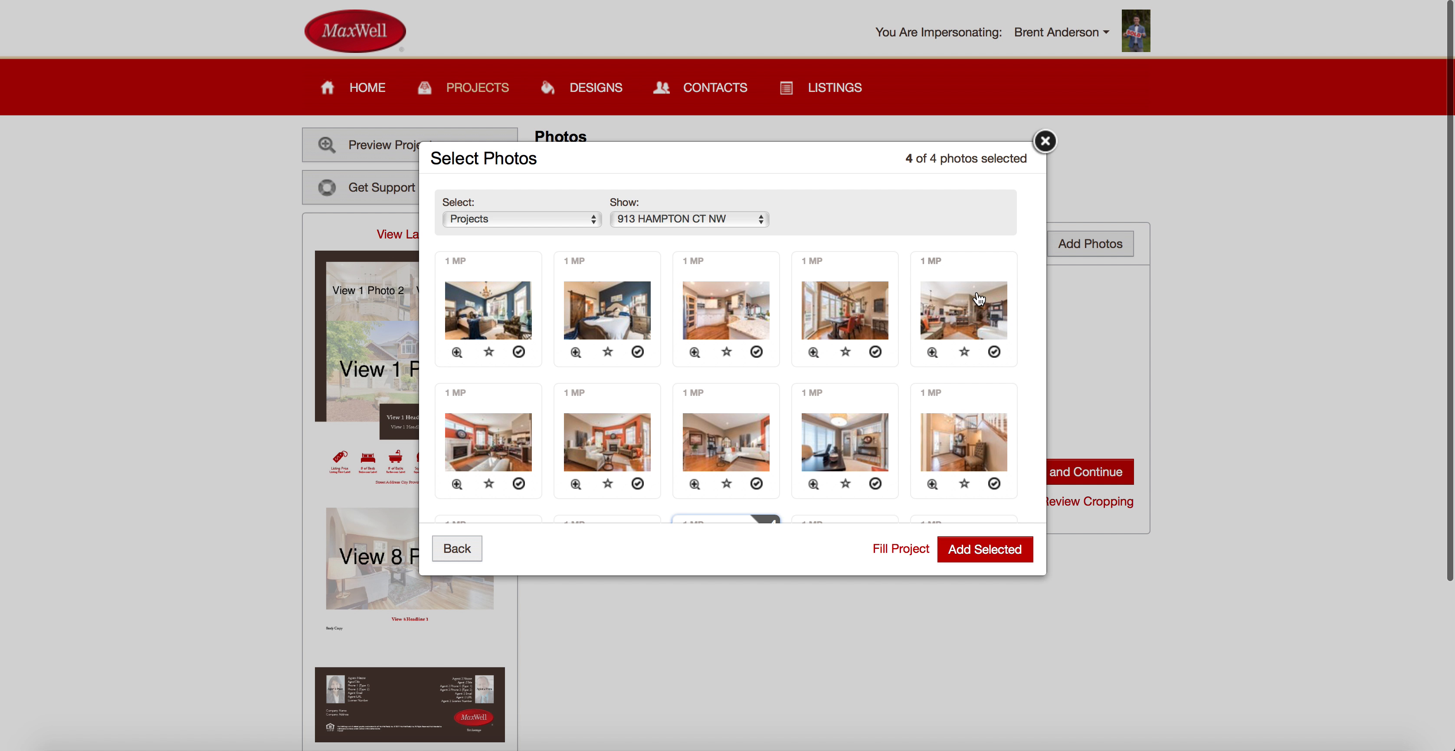
{"action": "scroll", "coordinate": [788, 413], "scroll_direction": "down", "scroll_amount": 5}
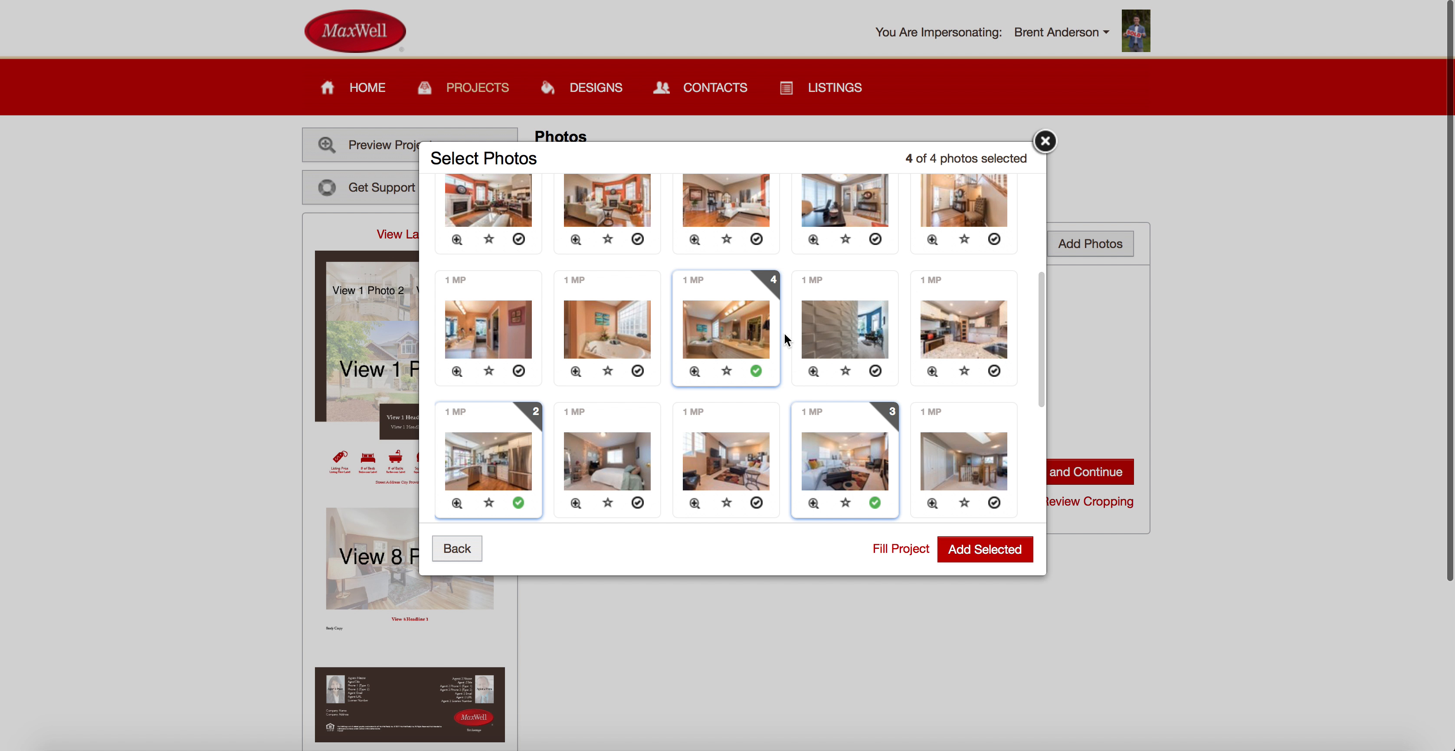
{"action": "scroll", "coordinate": [789, 345], "scroll_direction": "down", "scroll_amount": 5}
{"action": "scroll", "coordinate": [830, 463], "scroll_direction": "down", "scroll_amount": 1}
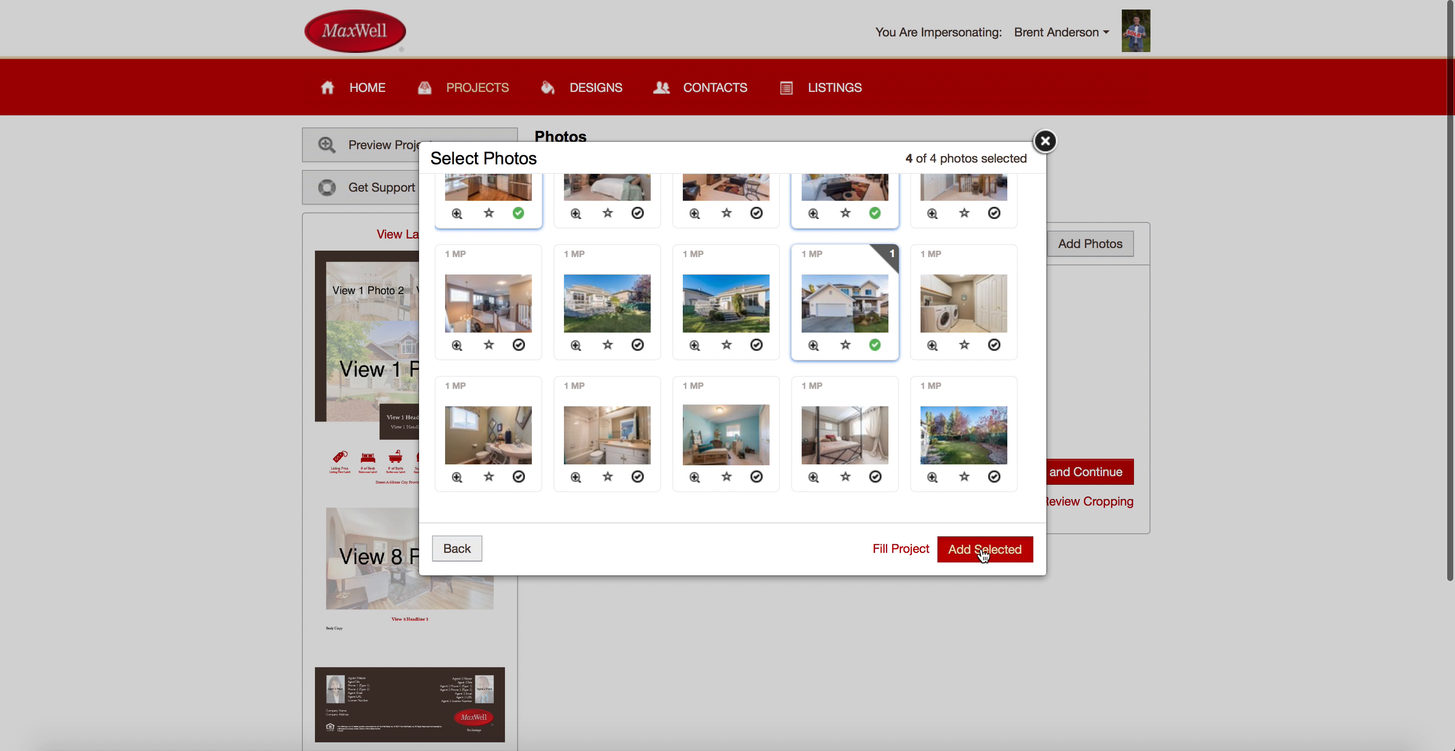
{"action": "left_click", "coordinate": [983, 556]}
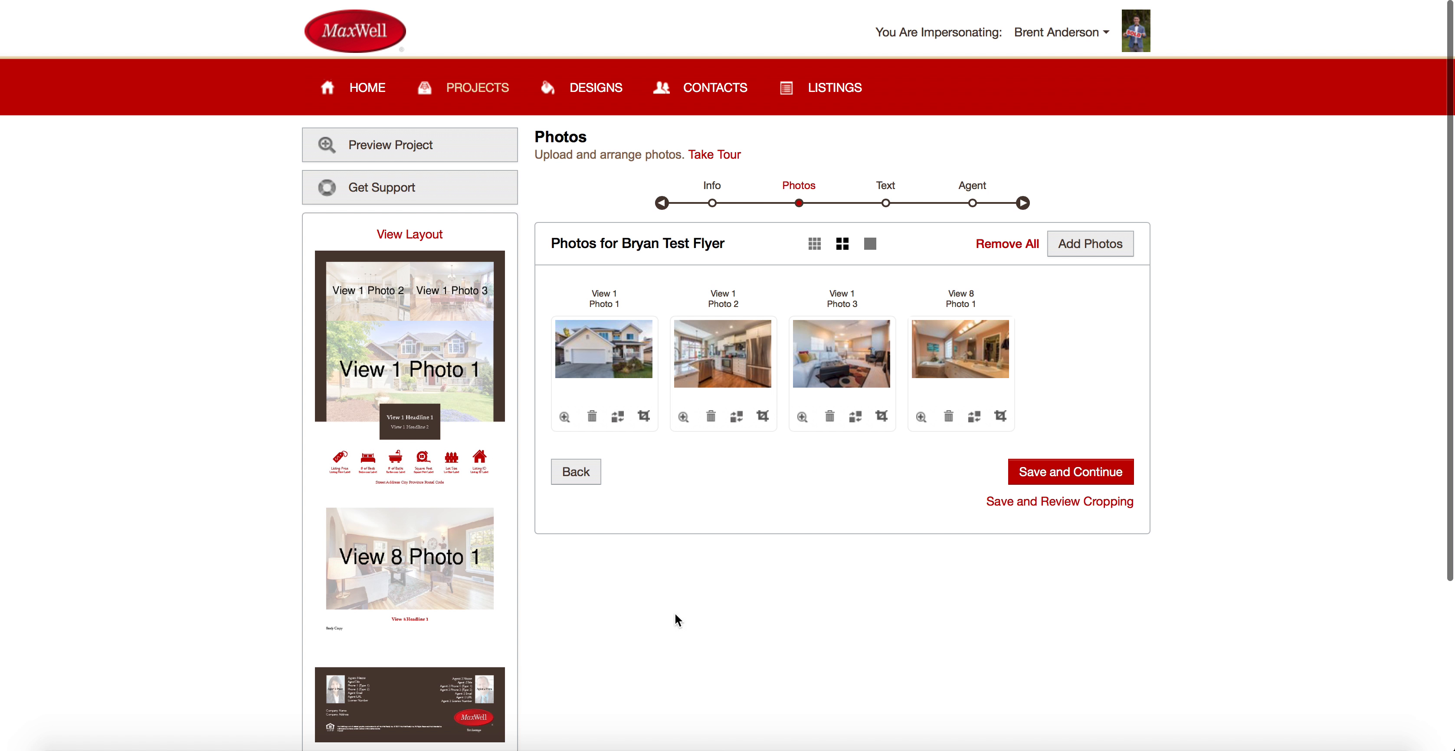
{"action": "scroll", "coordinate": [408, 531], "scroll_direction": "down", "scroll_amount": 4}
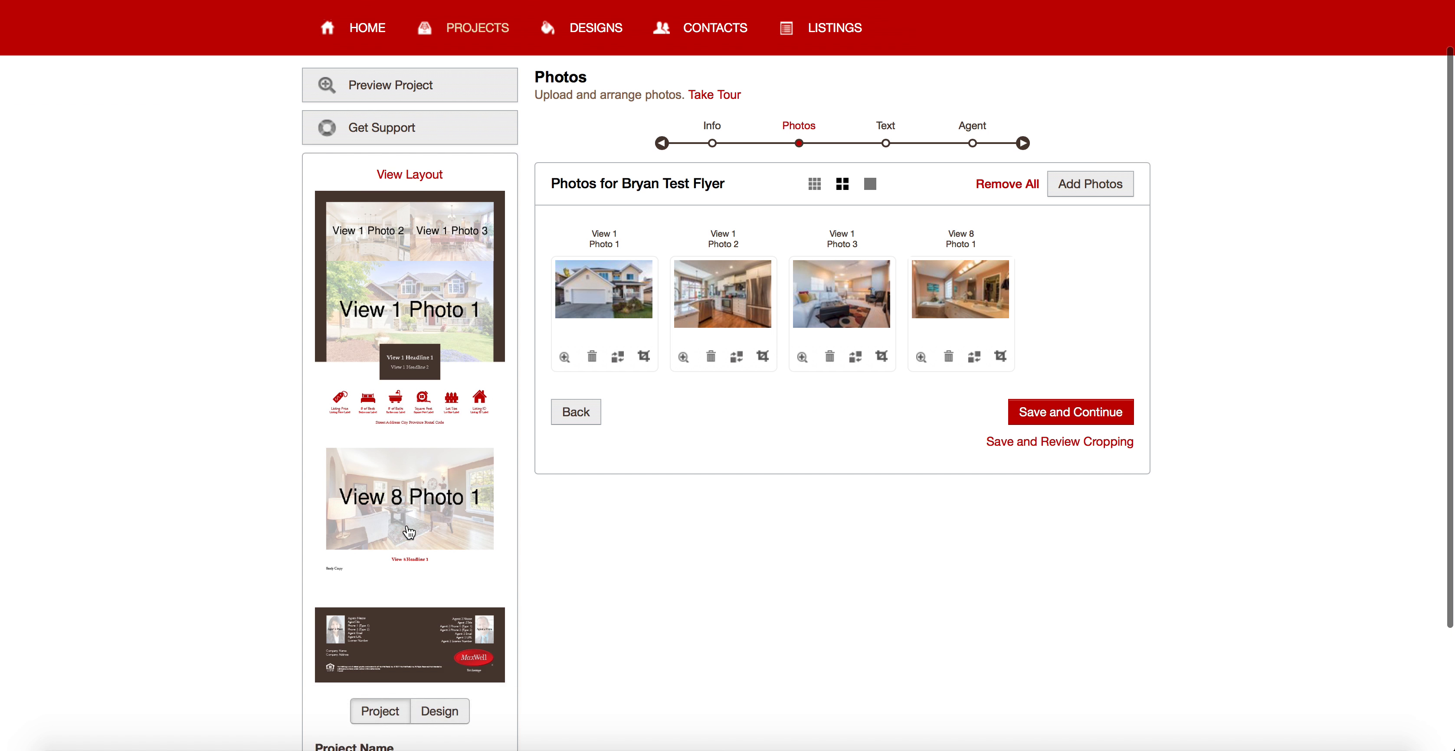
{"action": "scroll", "coordinate": [406, 525], "scroll_direction": "up", "scroll_amount": 4}
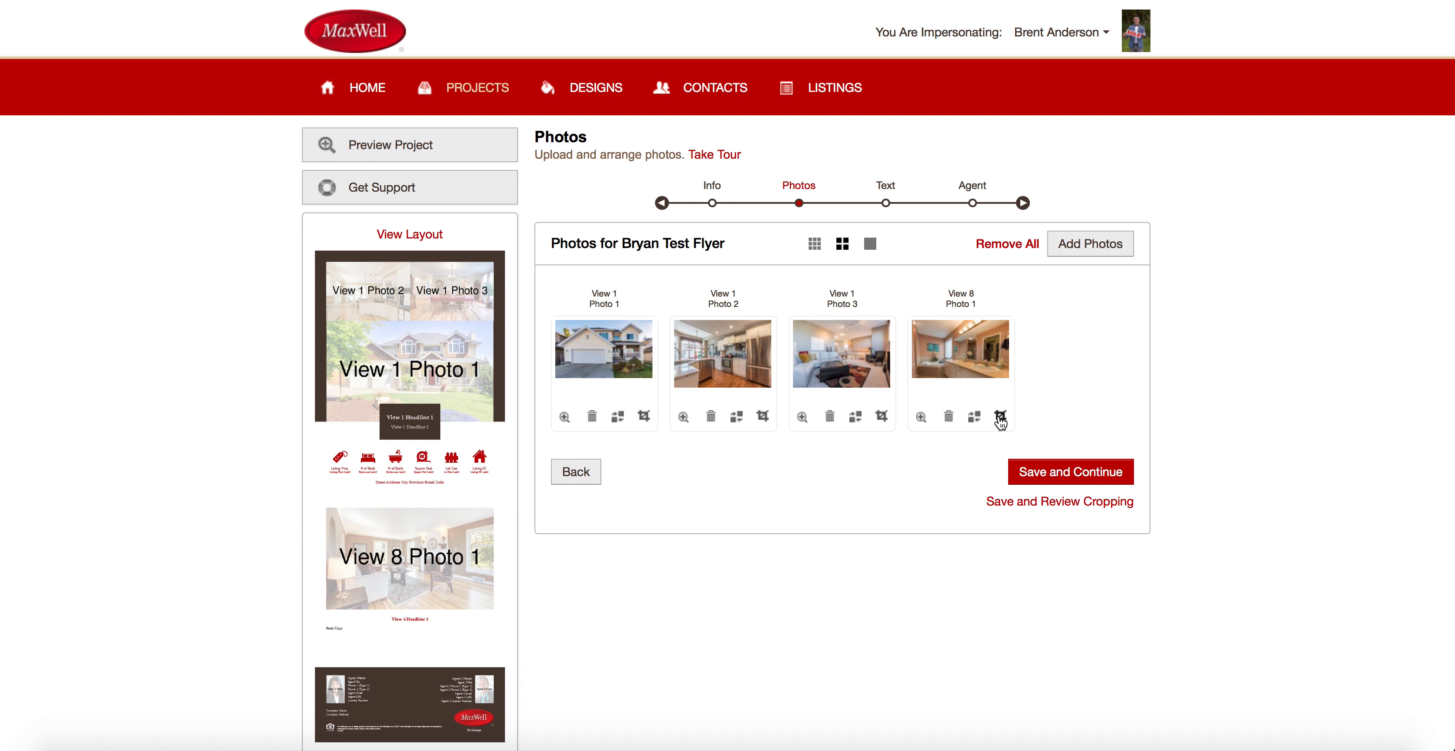
Swap View 8 Photo 1 for the backyard garden shot from Project Photos.
{"action": "left_click", "coordinate": [973, 416]}
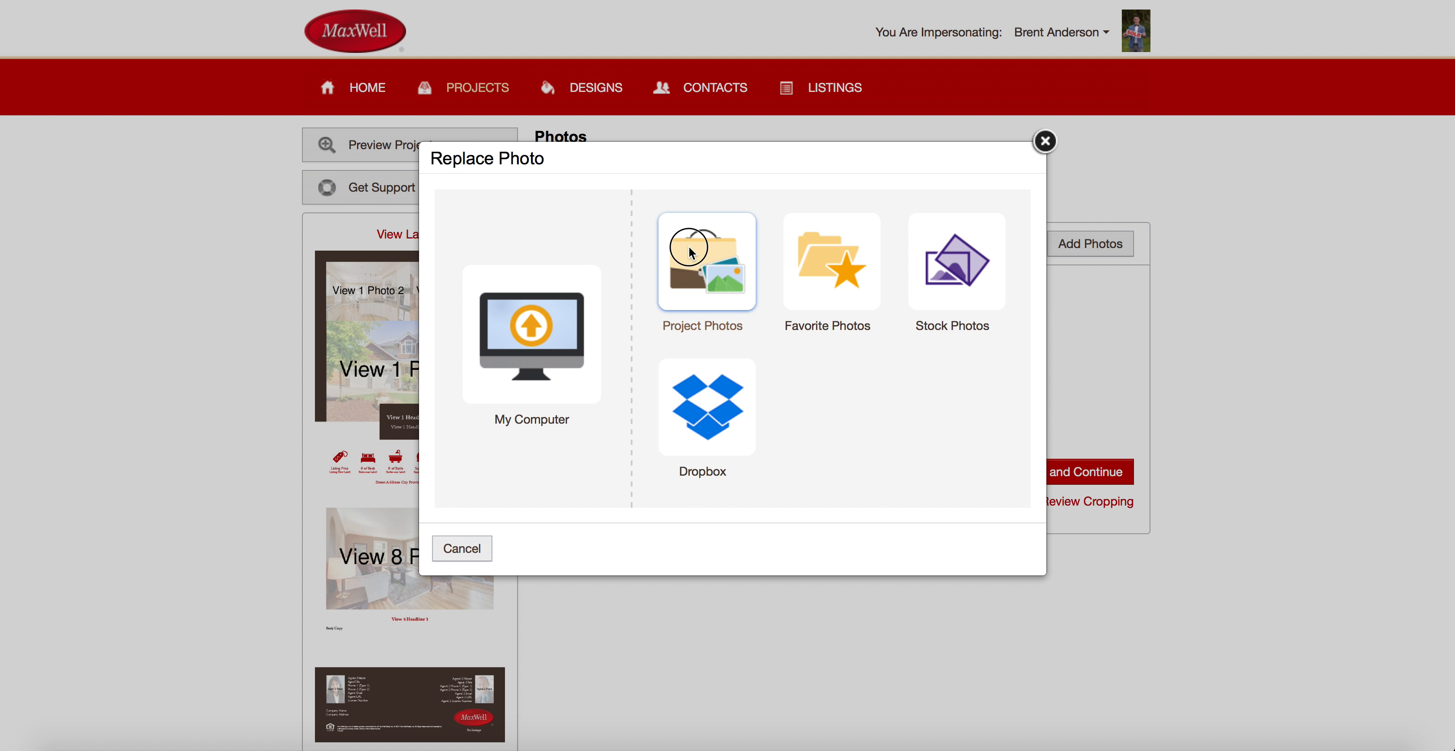
{"action": "left_click", "coordinate": [691, 251]}
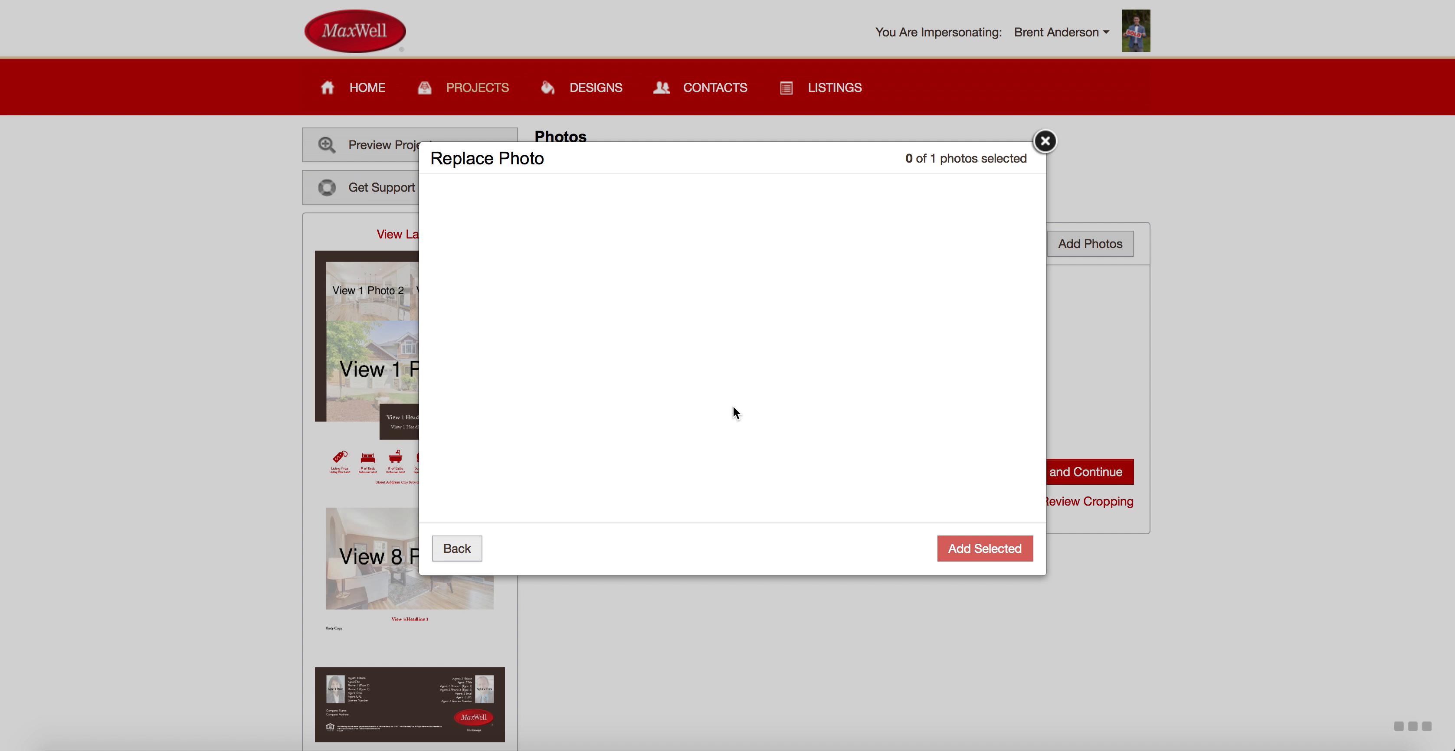
{"action": "scroll", "coordinate": [703, 430], "scroll_direction": "down", "scroll_amount": 10}
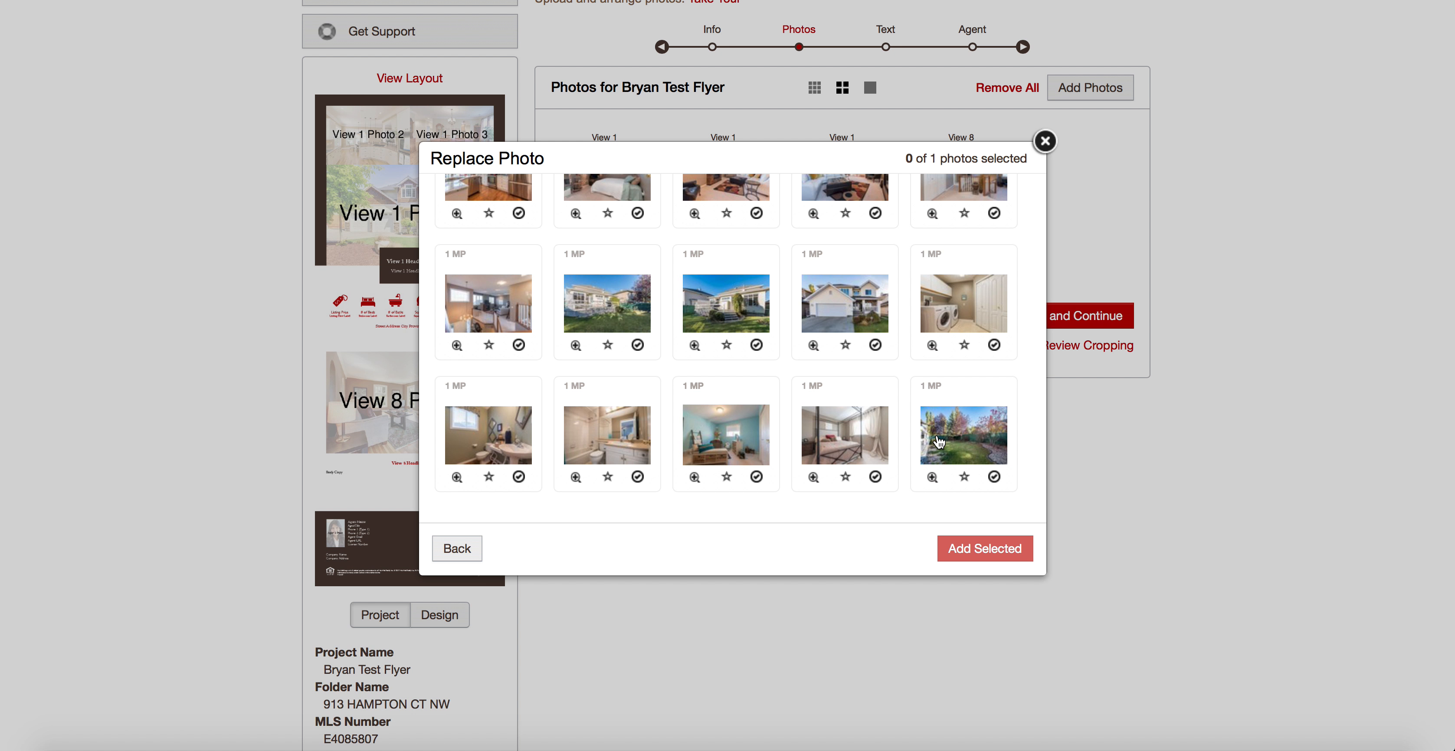
{"action": "left_click", "coordinate": [971, 439]}
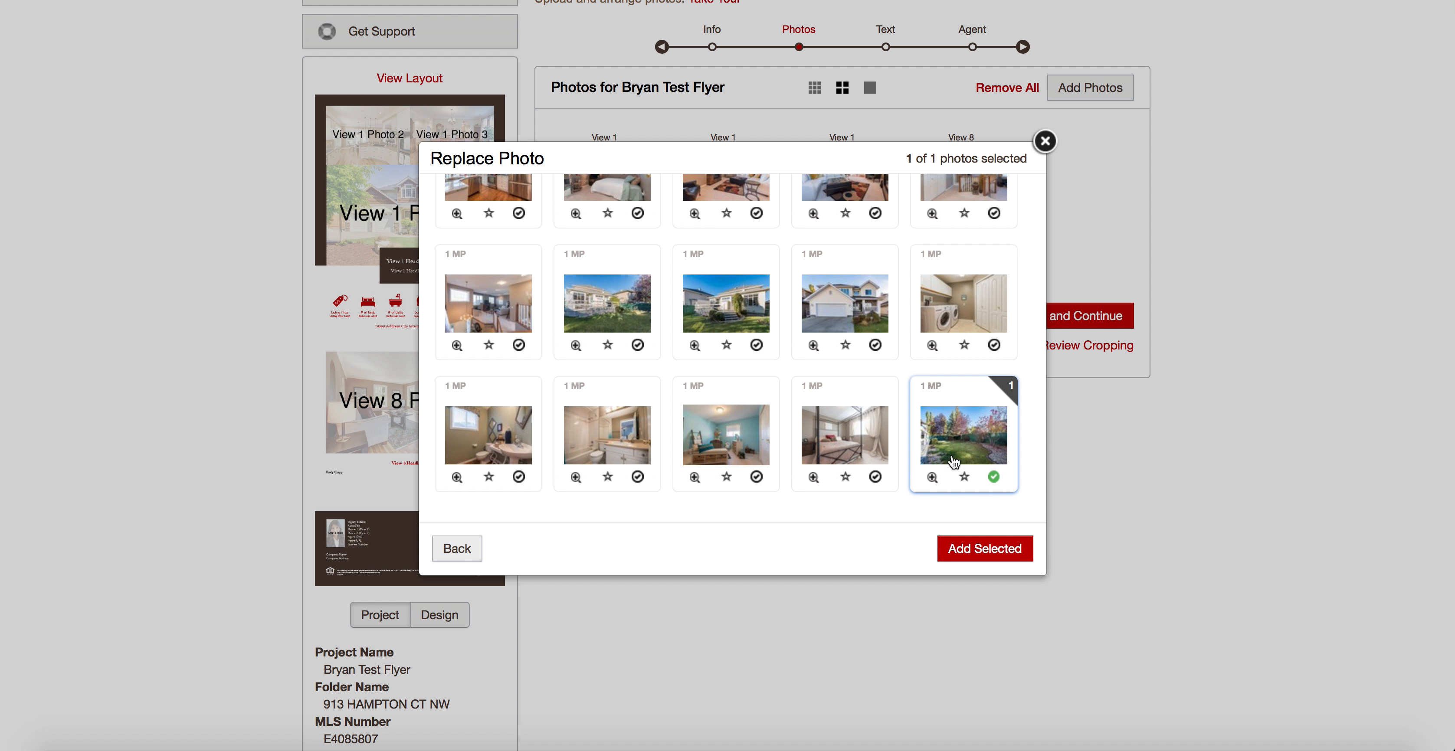
{"action": "left_click", "coordinate": [1003, 551]}
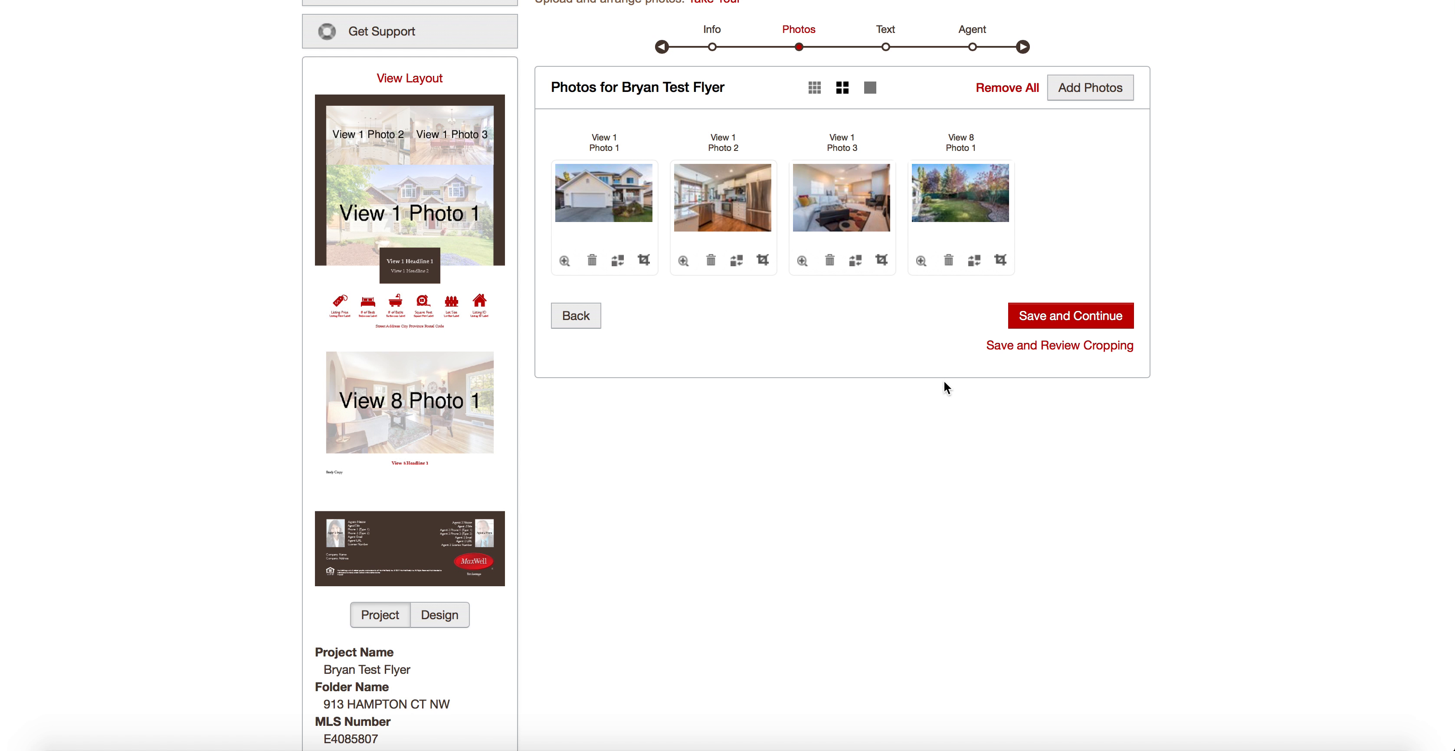
Adjust and accept the crops for the house, kitchen, living room and backyard photos.
{"action": "left_click", "coordinate": [1102, 346]}
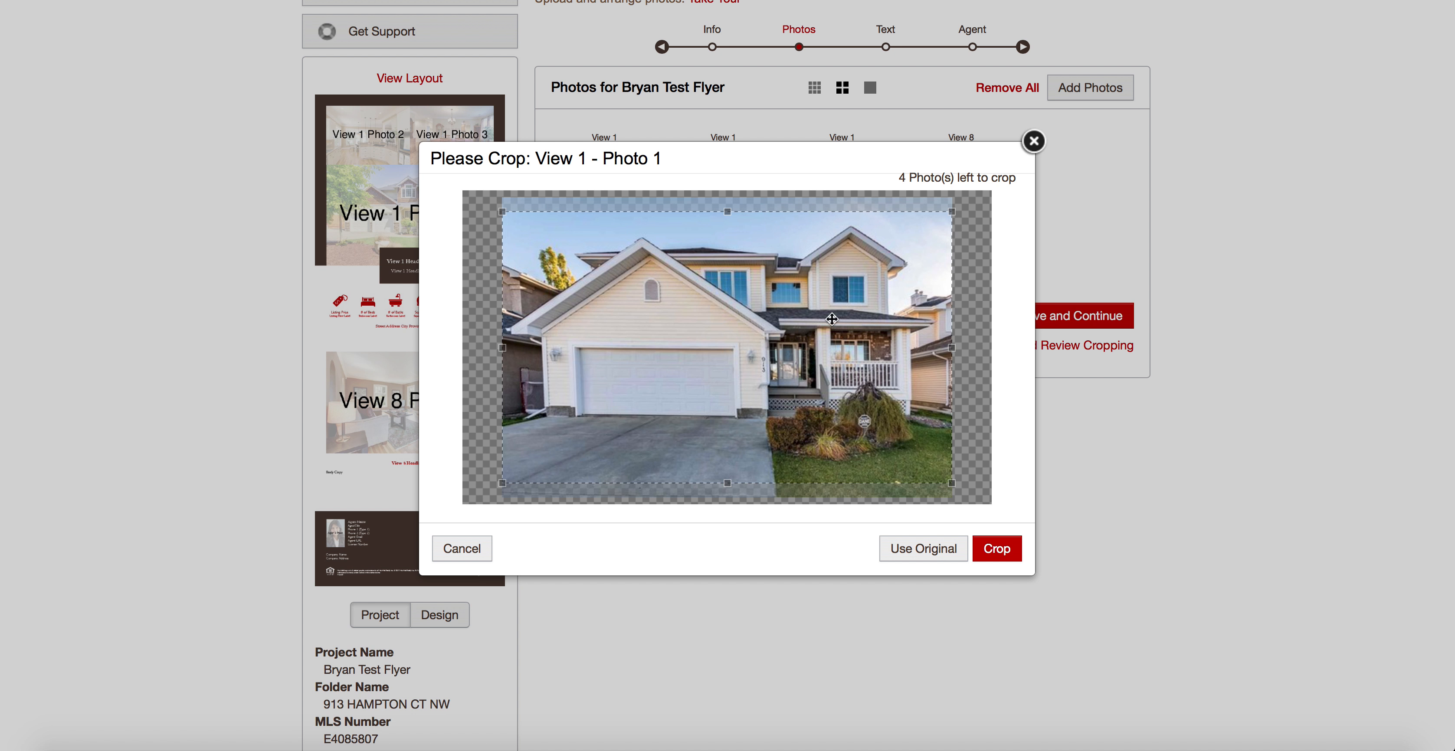
{"action": "left_click_drag", "start_coordinate": [775, 329], "coordinate": [786, 224]}
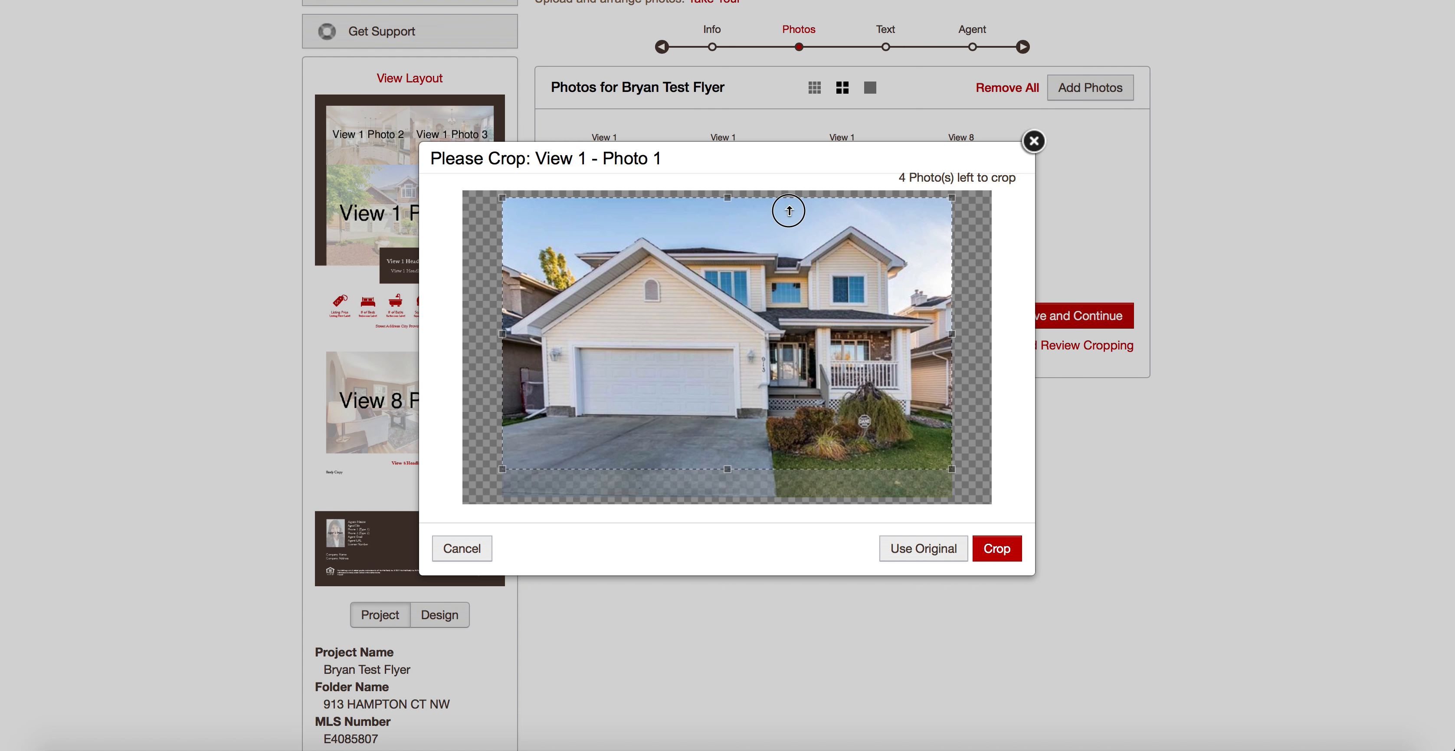
{"action": "left_click", "coordinate": [1004, 555]}
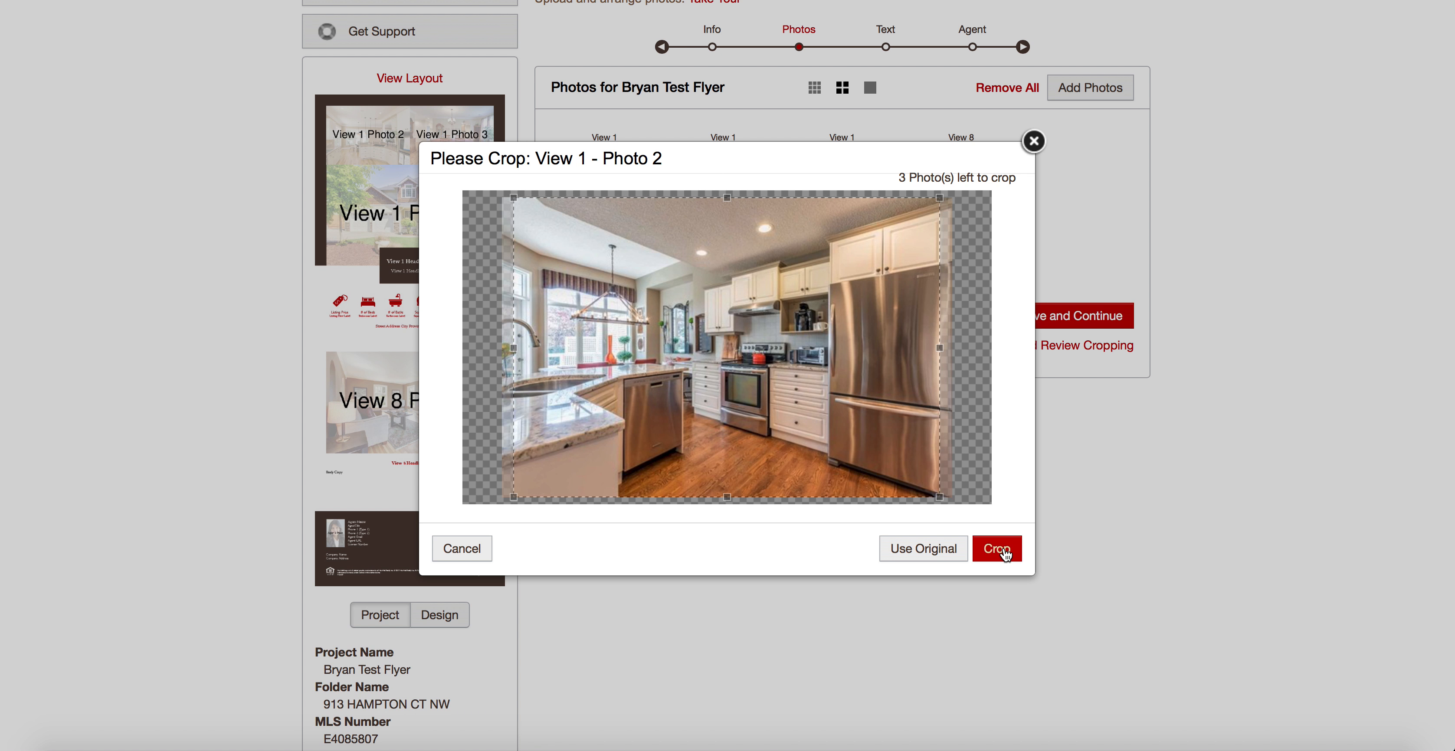
{"action": "left_click_drag", "start_coordinate": [755, 295], "coordinate": [622, 322]}
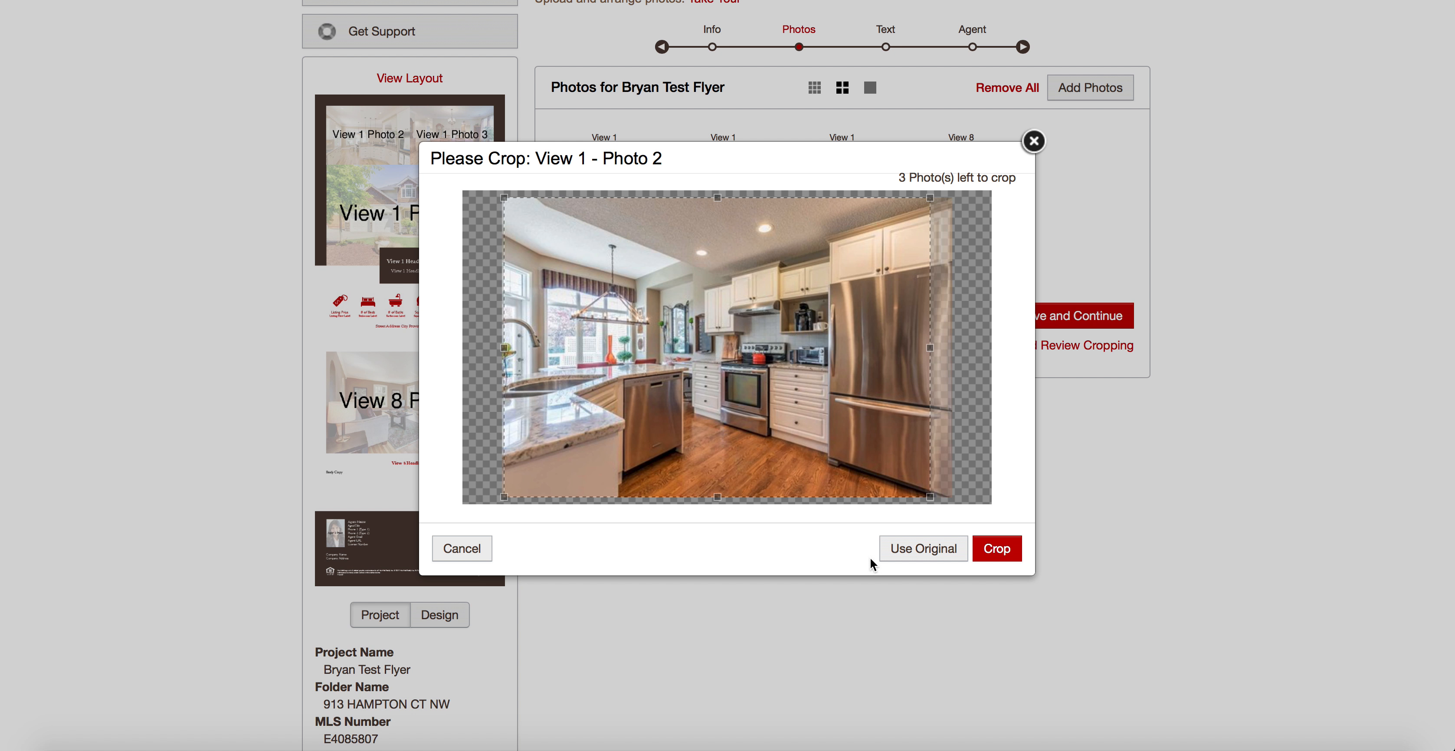
{"action": "left_click", "coordinate": [999, 556]}
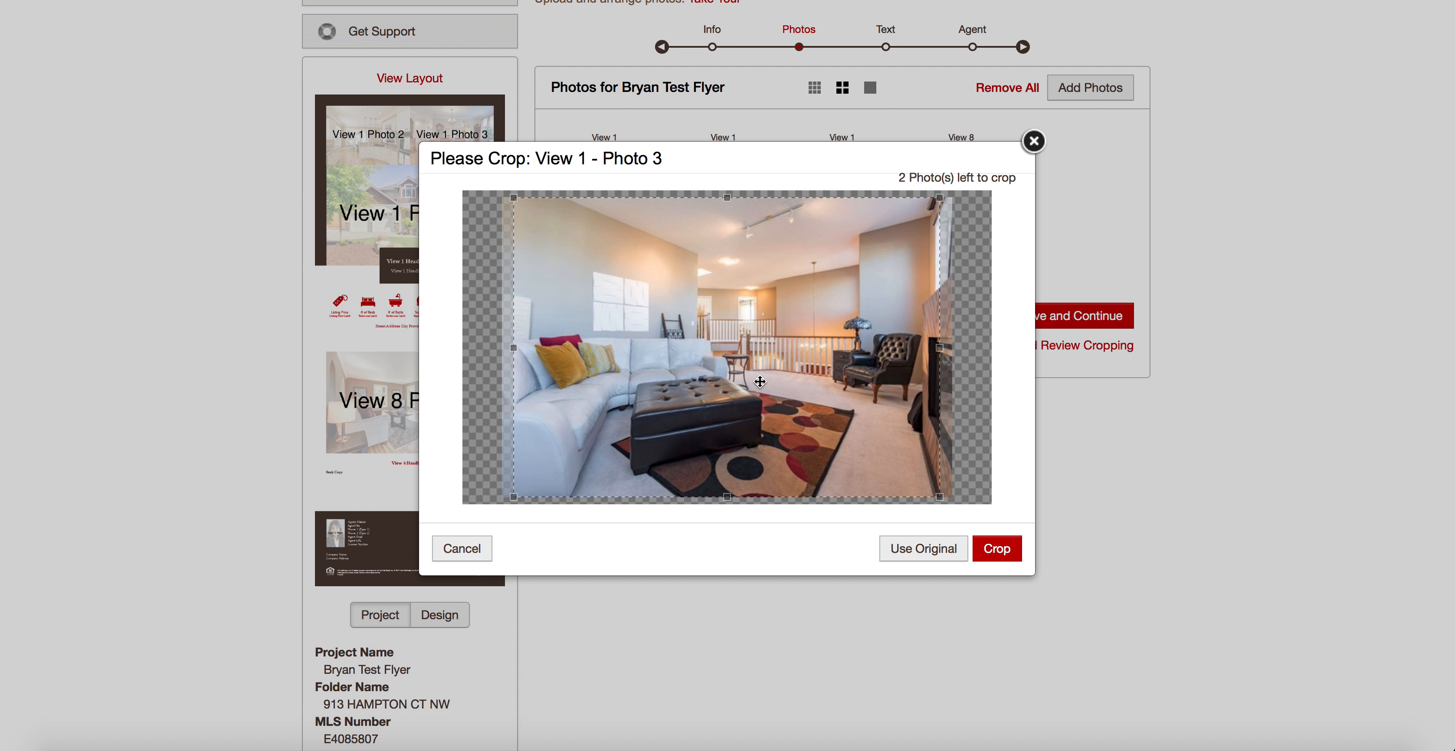
{"action": "left_click_drag", "start_coordinate": [928, 350], "coordinate": [938, 350]}
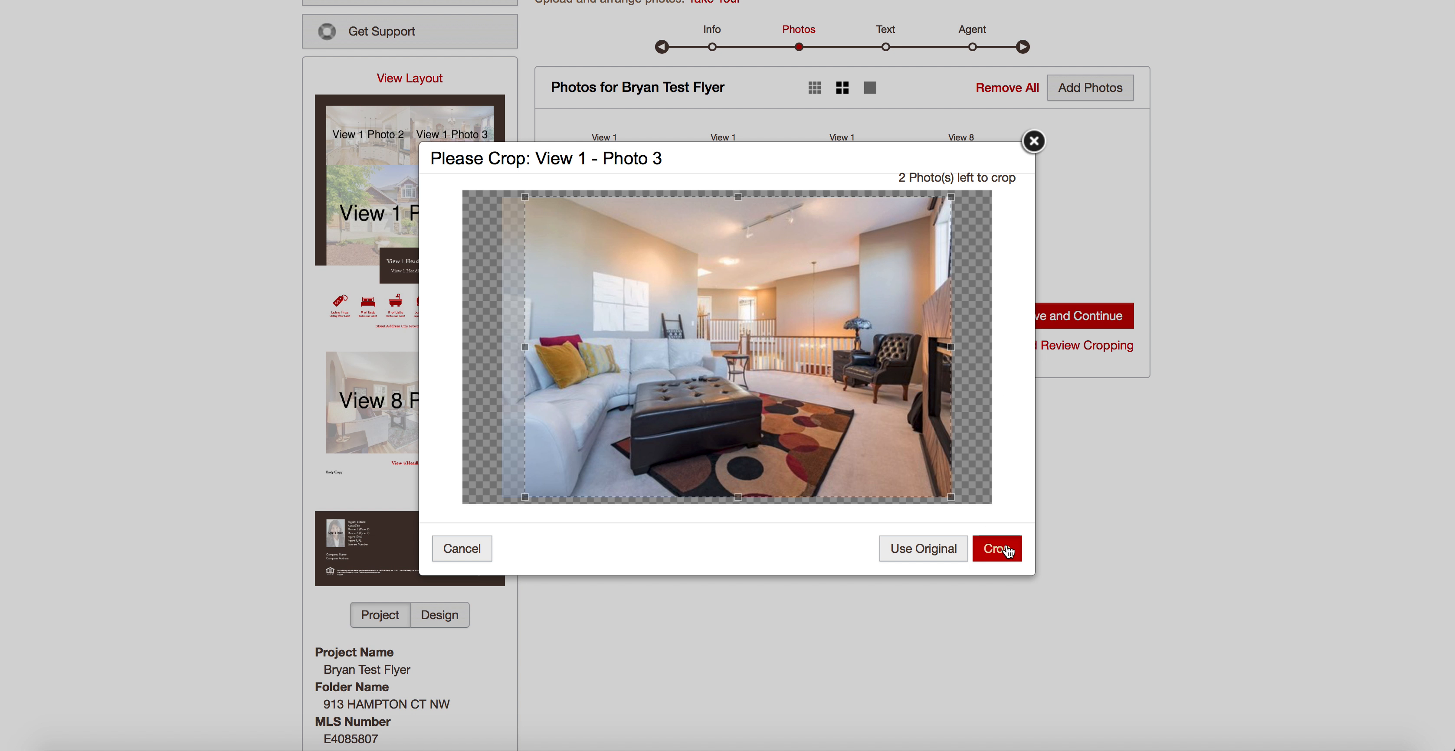
{"action": "left_click", "coordinate": [1005, 551]}
{"action": "left_click_drag", "start_coordinate": [741, 399], "coordinate": [743, 294]}
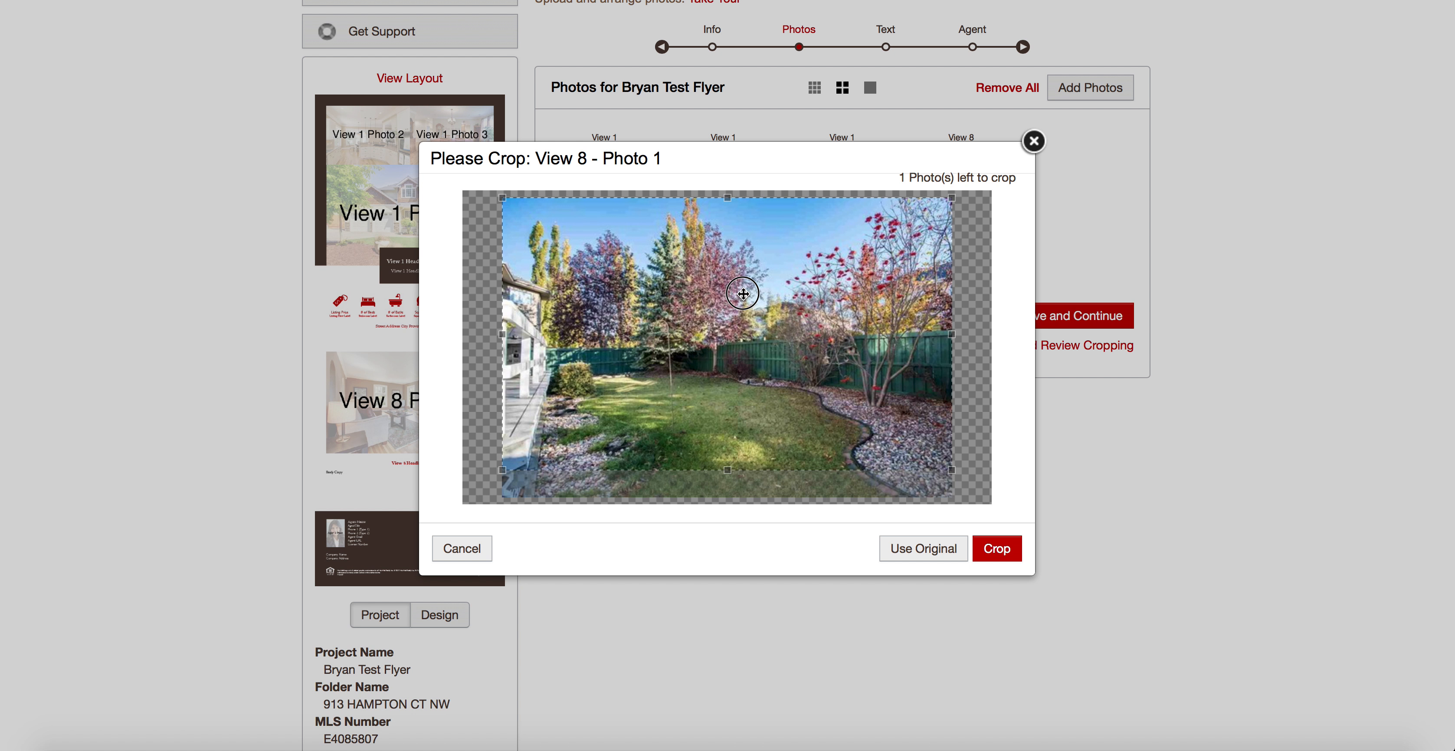
{"action": "left_click", "coordinate": [997, 550]}
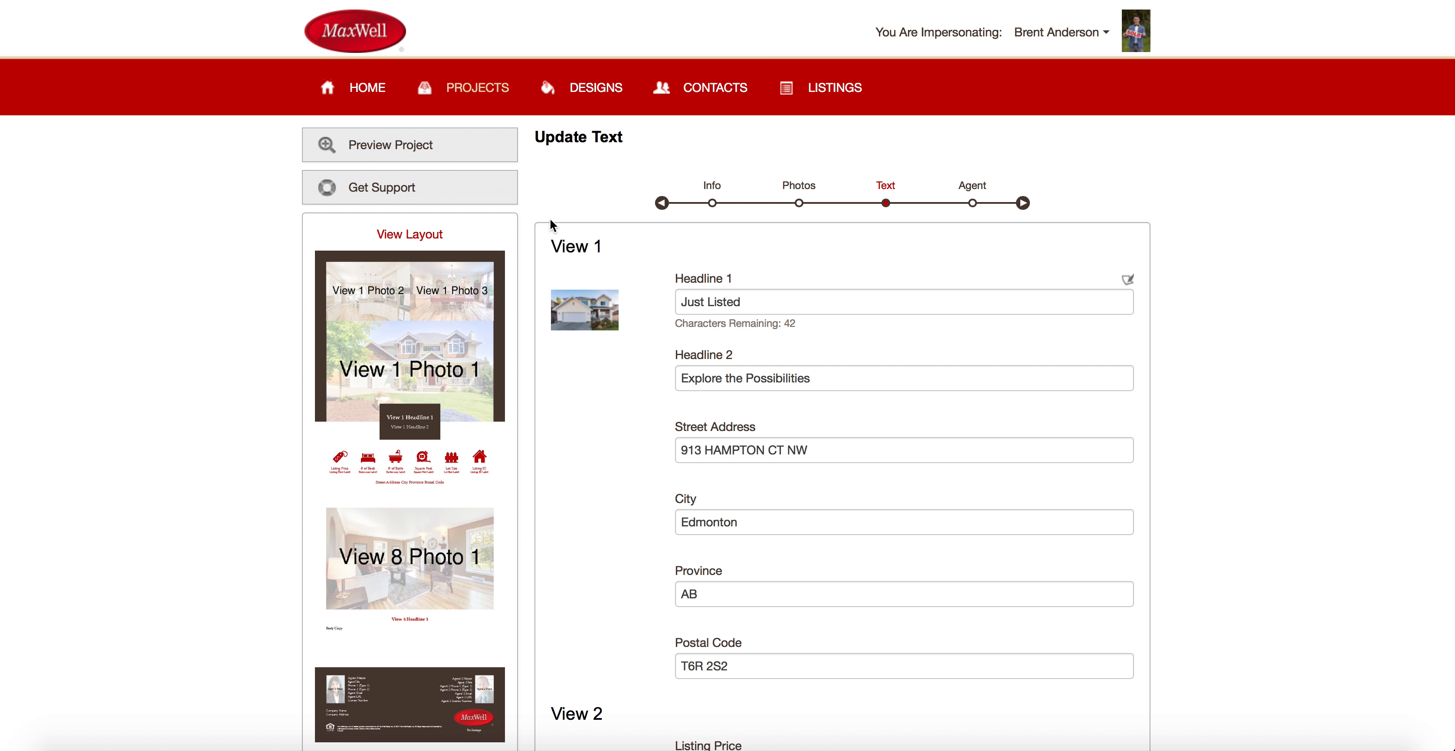
Replace View 1's Headline 1 with 'Amazing Value!' and Headline 2 with 'Don't Miss out...'.
{"action": "left_click", "coordinate": [775, 292]}
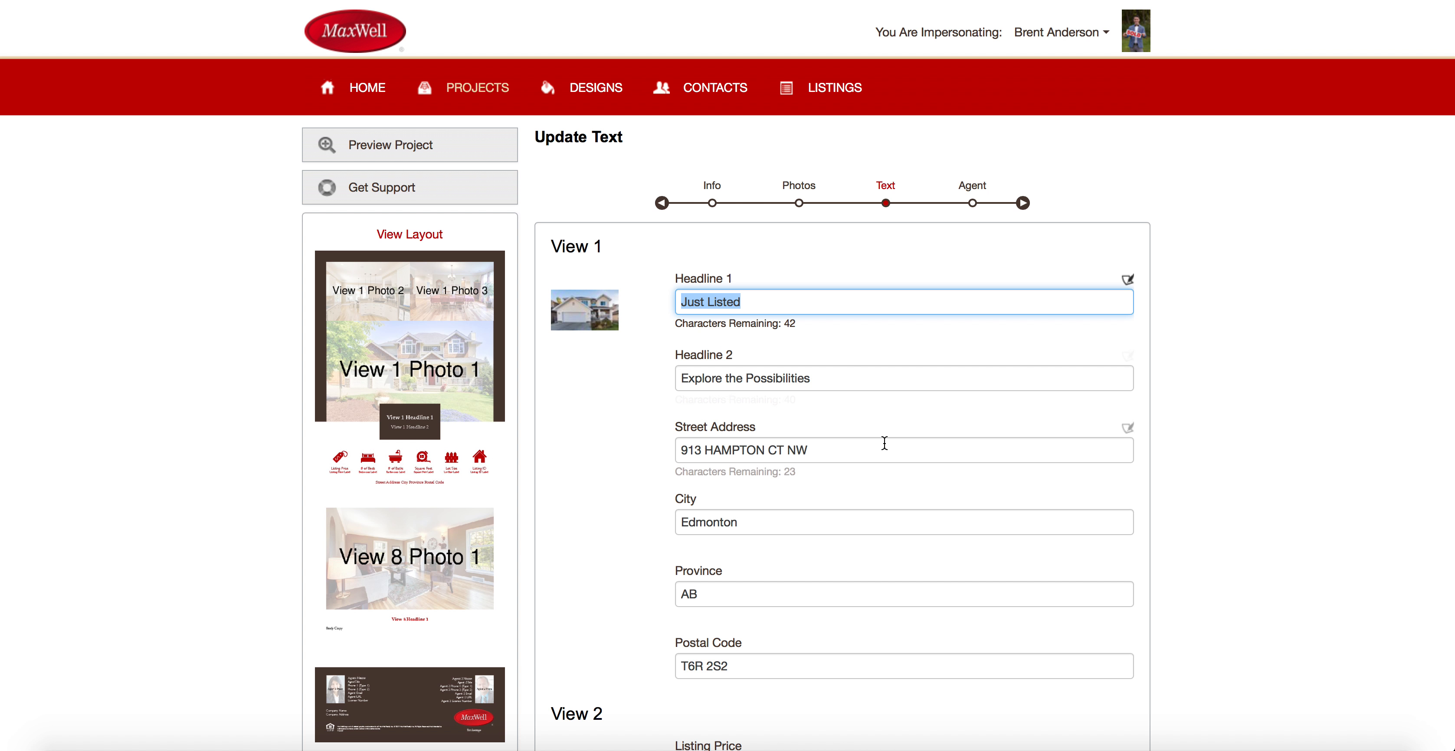
{"action": "type", "text": "Ama"}
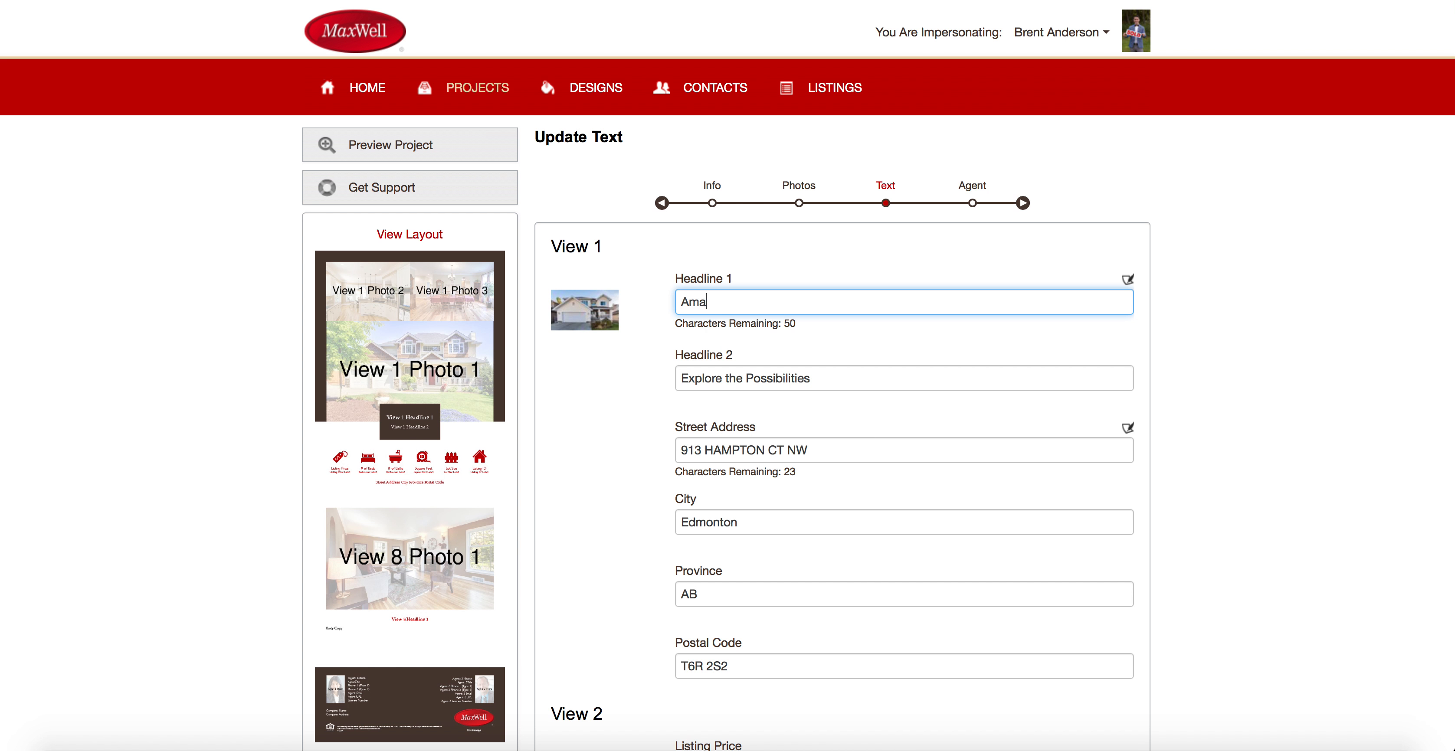
{"action": "type", "text": "zing Value!"}
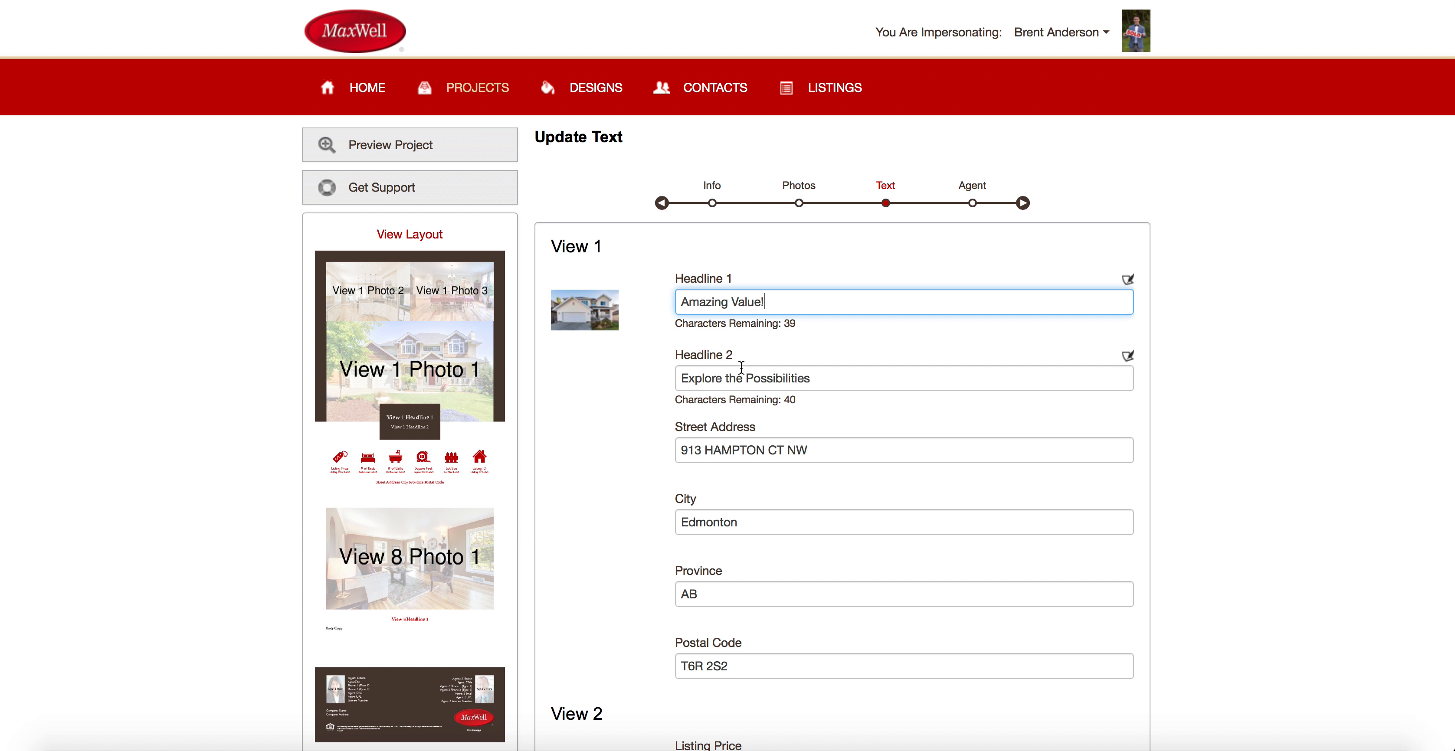
{"action": "scroll", "coordinate": [746, 407], "scroll_direction": "down", "scroll_amount": 5}
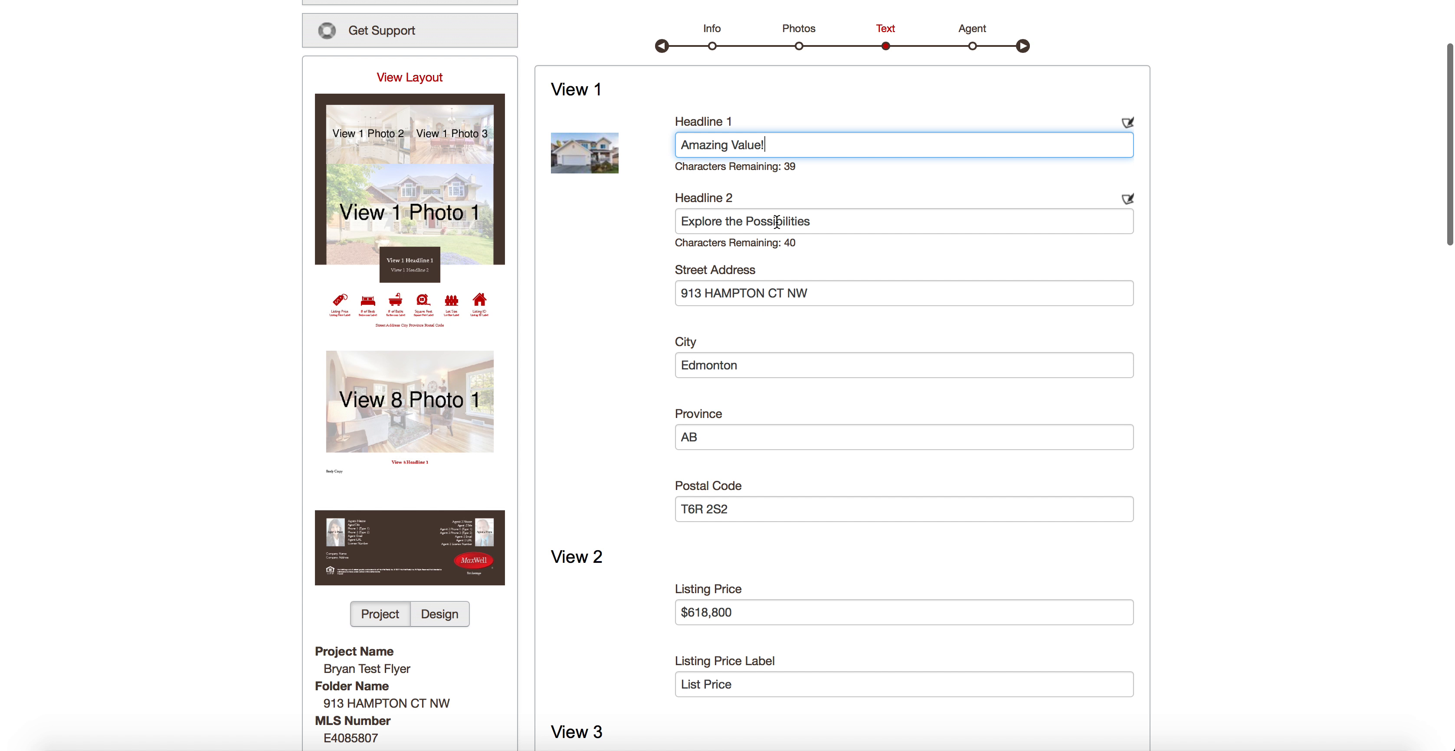
{"action": "triple_click", "coordinate": [830, 218]}
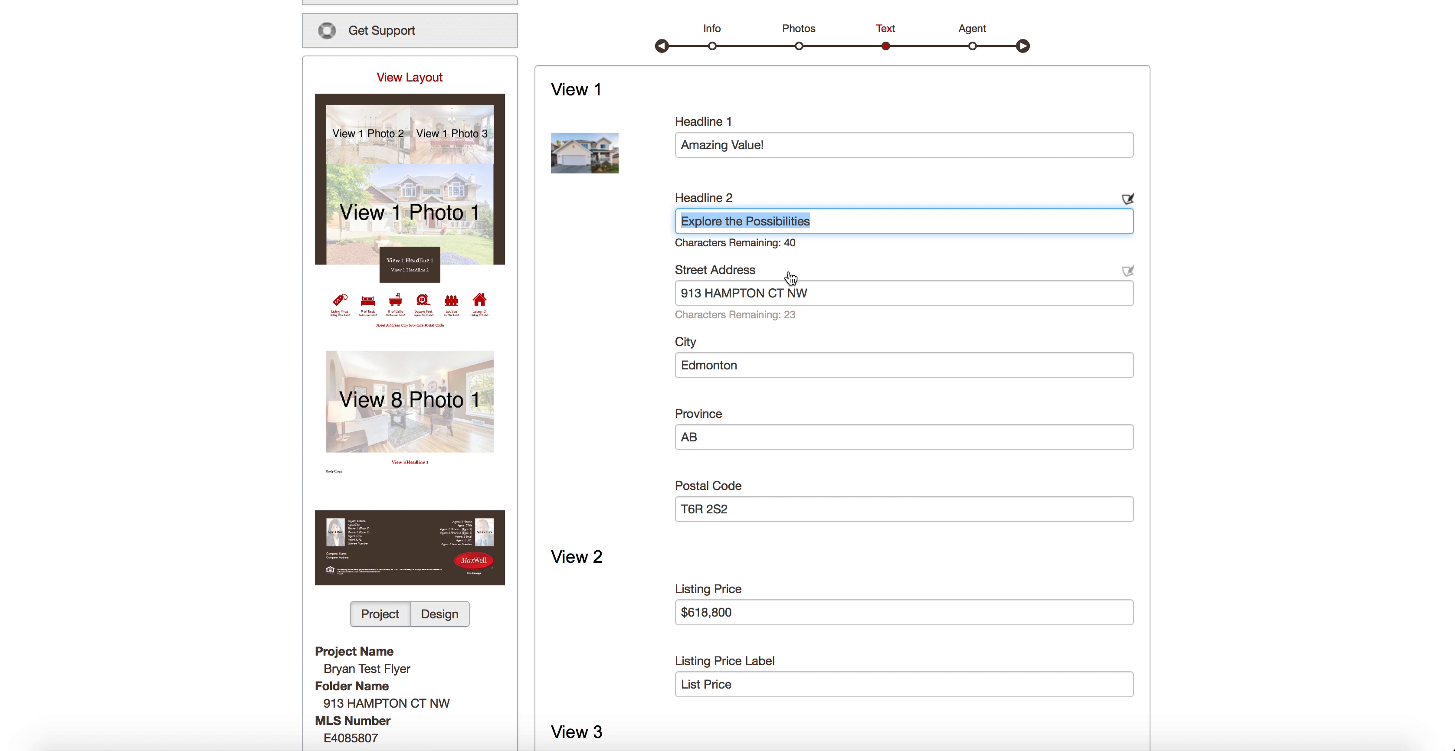
{"action": "type", "text": "Don't Miss out..."}
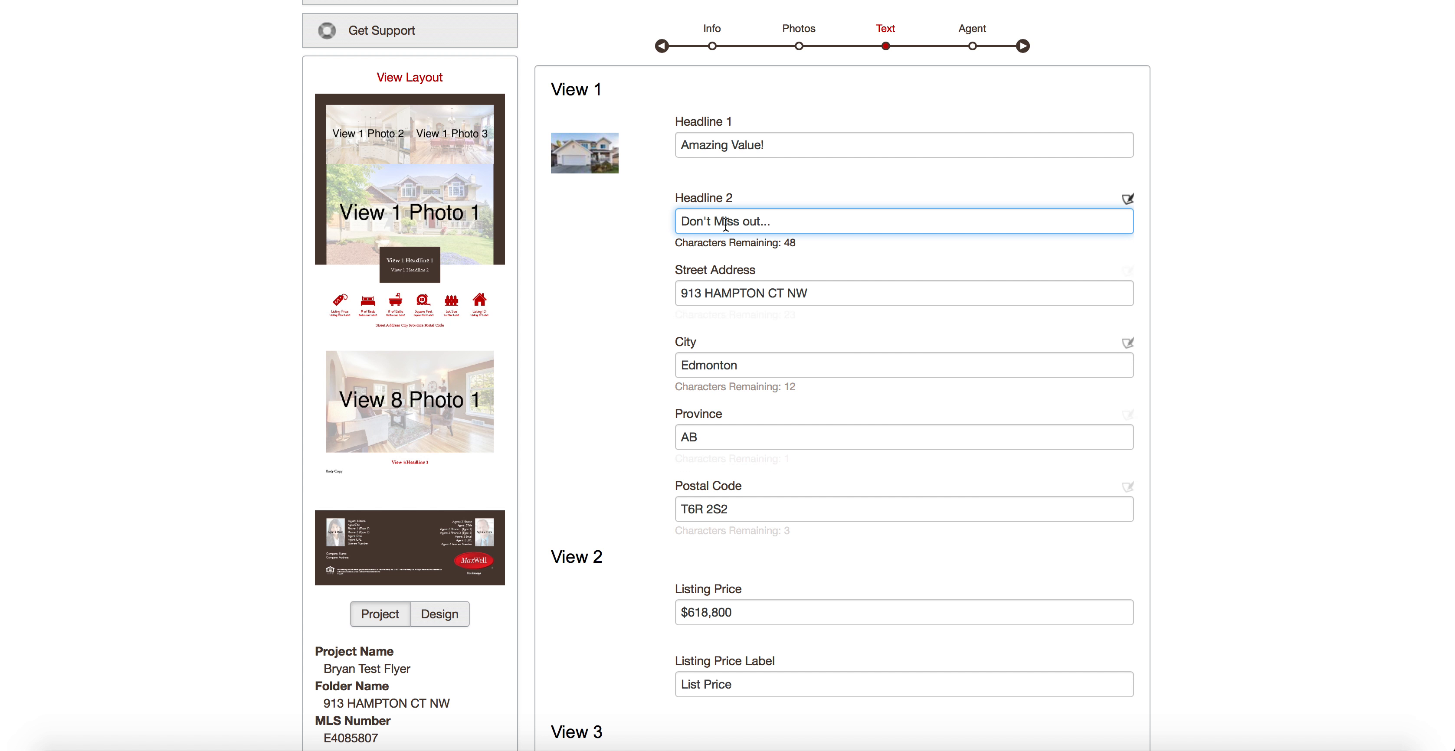
Type 'Where Real Estate Happens!' over the existing View 8 Headline 1 text.
{"action": "scroll", "coordinate": [762, 386], "scroll_direction": "down", "scroll_amount": 5}
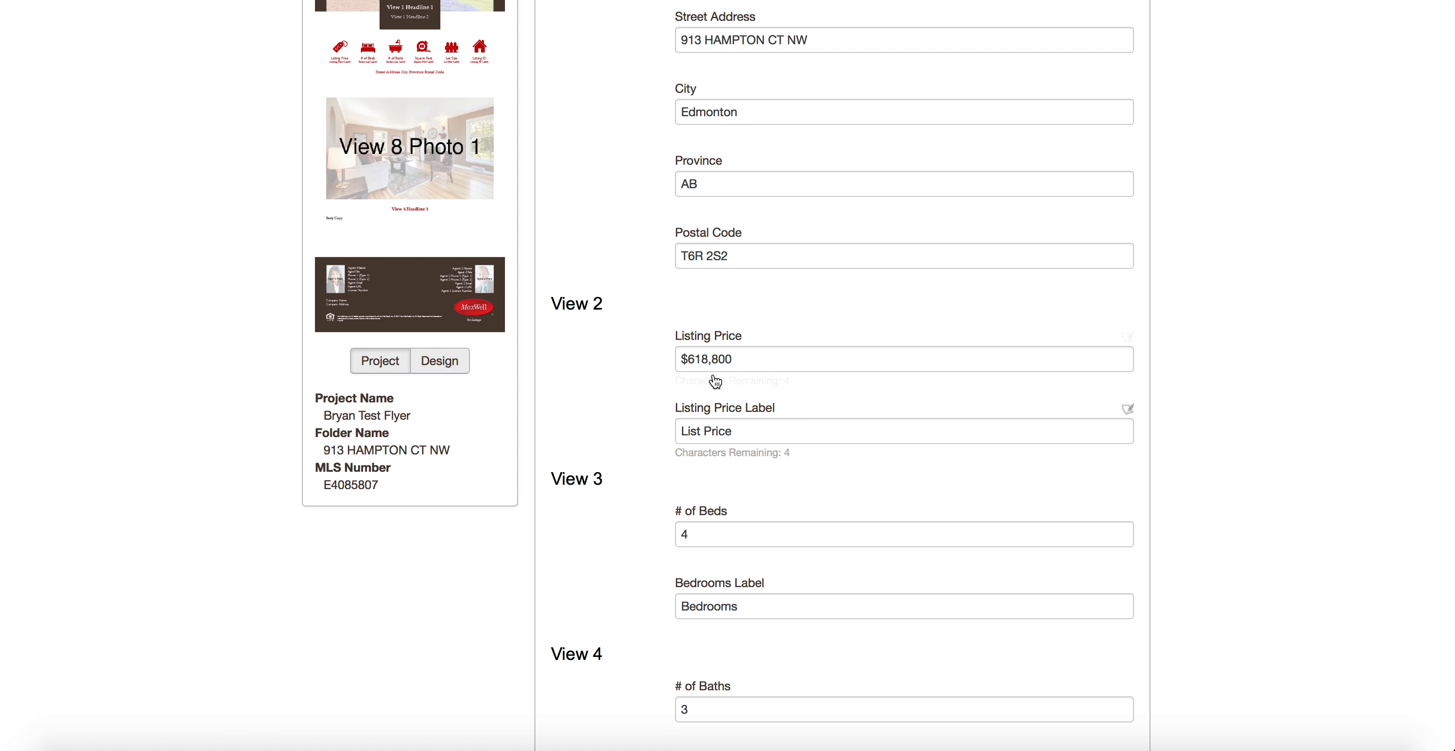
{"action": "scroll", "coordinate": [659, 432], "scroll_direction": "down", "scroll_amount": 9}
{"action": "scroll", "coordinate": [769, 565], "scroll_direction": "down", "scroll_amount": 10}
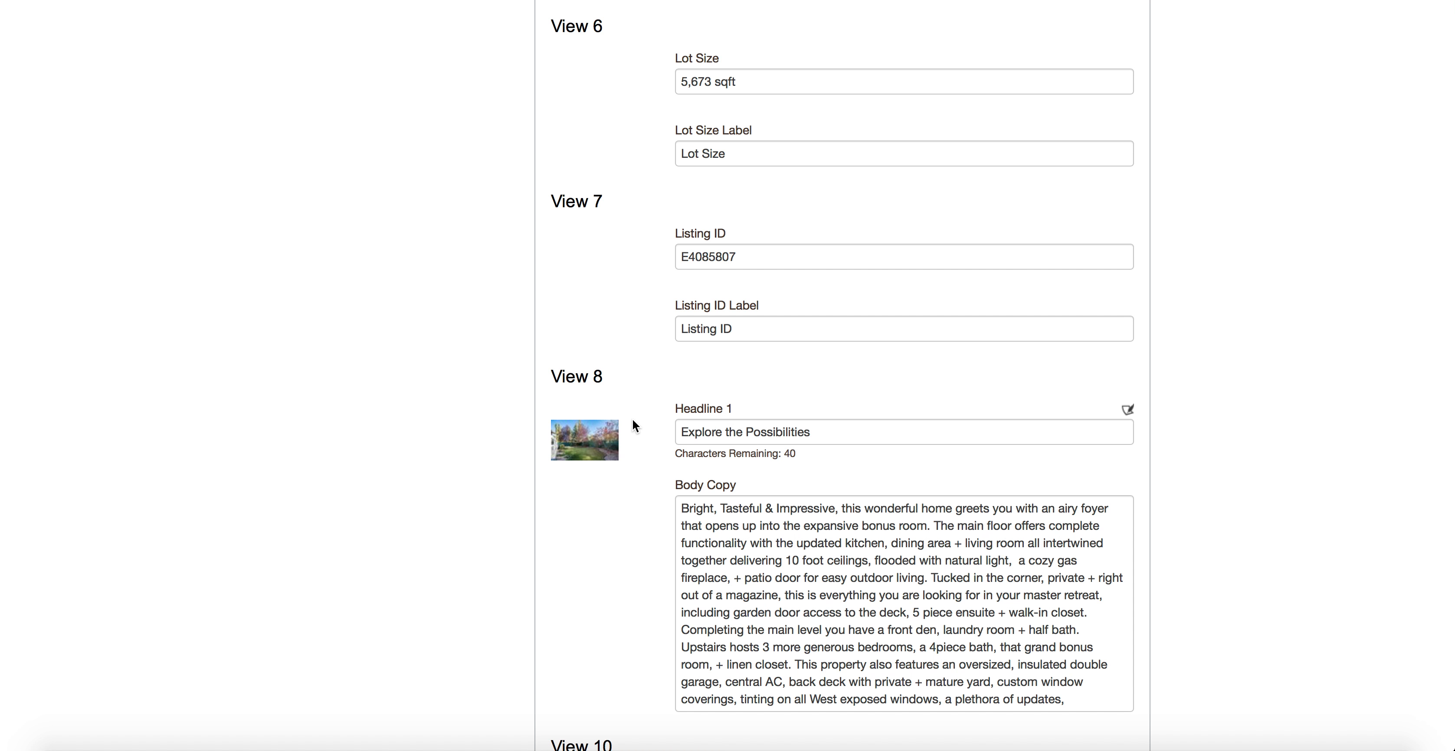
{"action": "scroll", "coordinate": [708, 423], "scroll_direction": "up", "scroll_amount": 7}
{"action": "scroll", "coordinate": [707, 422], "scroll_direction": "up", "scroll_amount": 9}
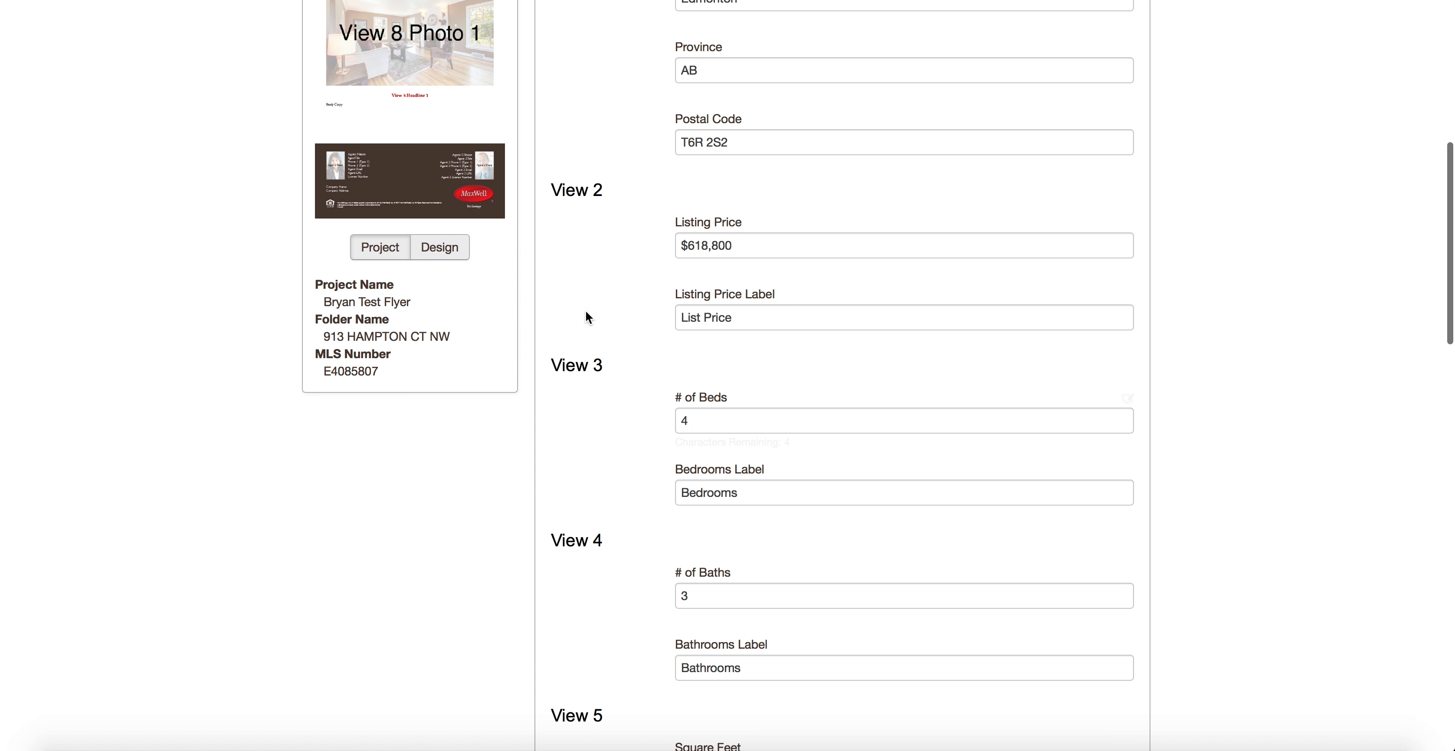
{"action": "scroll", "coordinate": [397, 88], "scroll_direction": "up", "scroll_amount": 4}
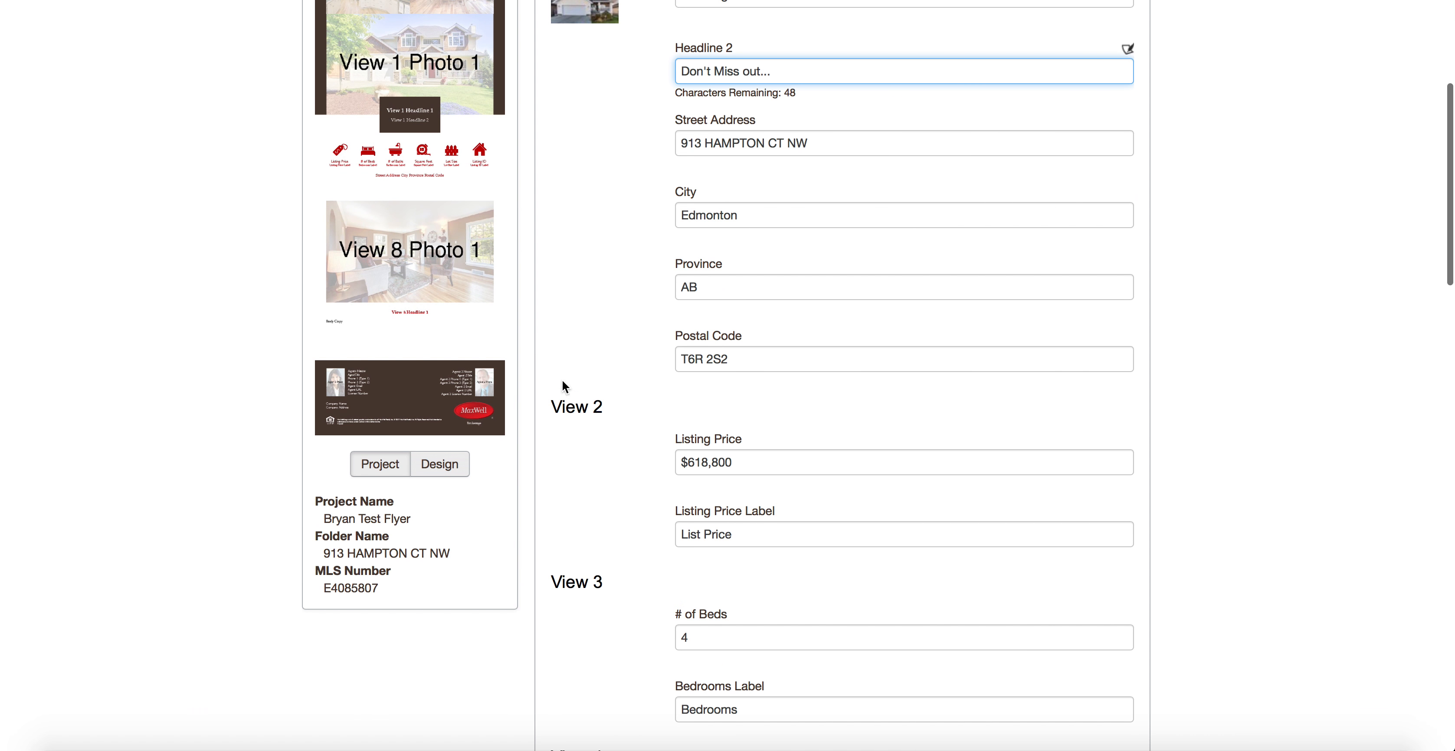
{"action": "scroll", "coordinate": [802, 510], "scroll_direction": "down", "scroll_amount": 20}
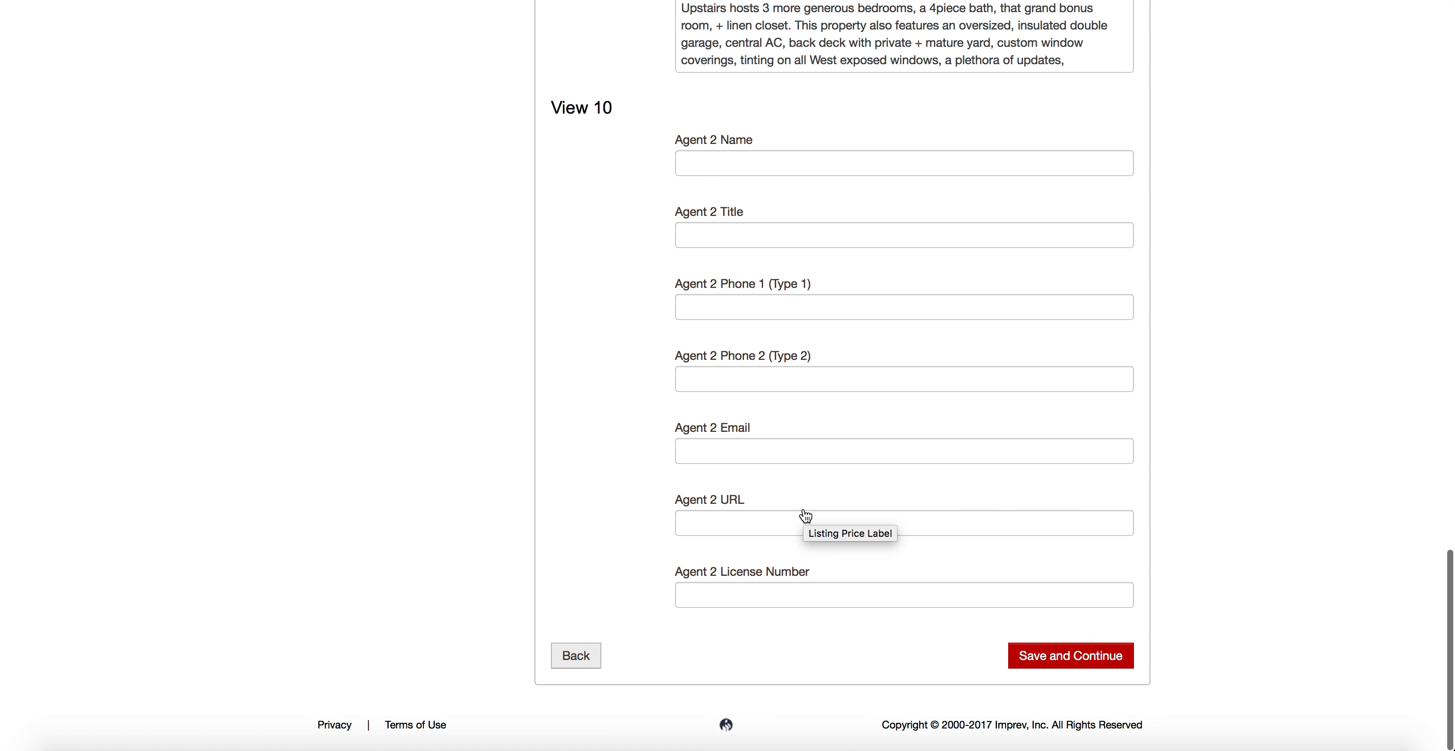
{"action": "scroll", "coordinate": [806, 516], "scroll_direction": "up", "scroll_amount": 12}
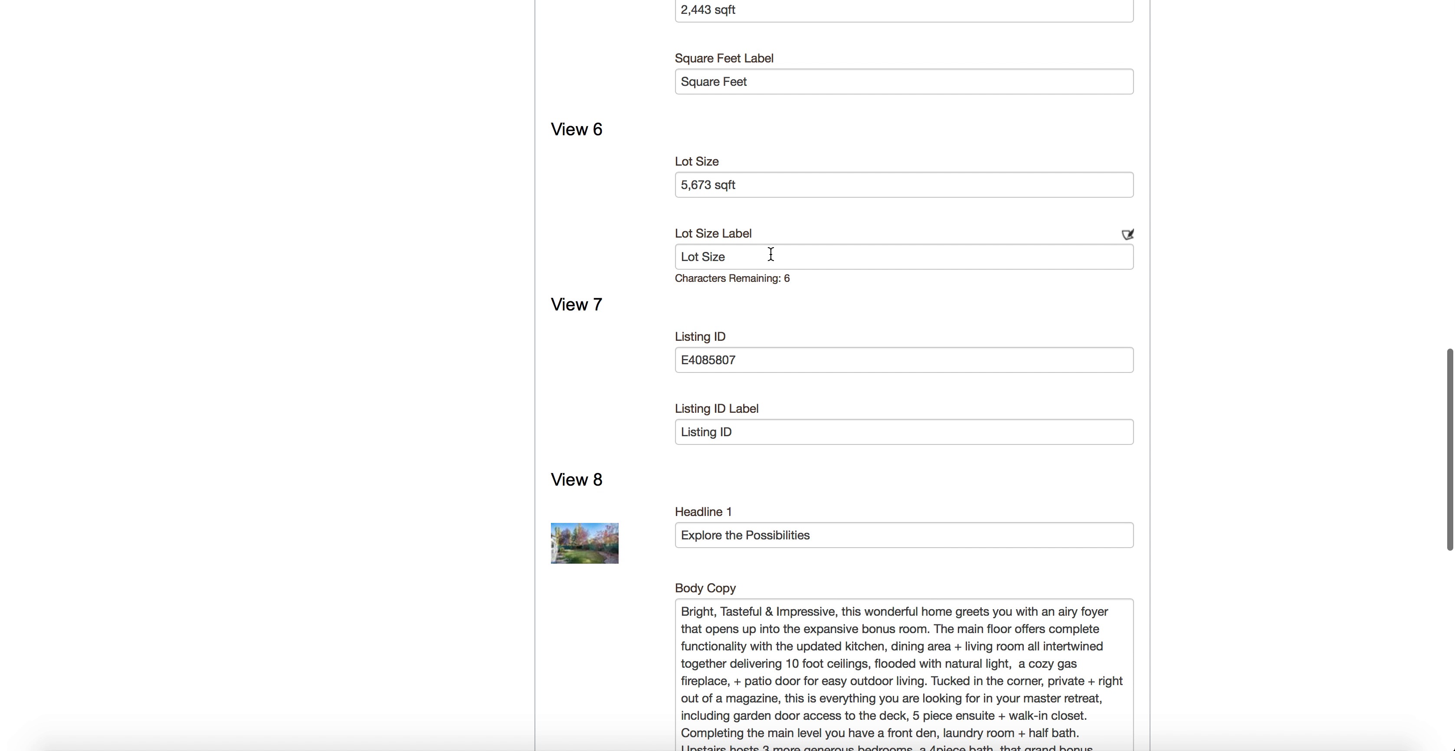
{"action": "scroll", "coordinate": [771, 251], "scroll_direction": "up", "scroll_amount": 4}
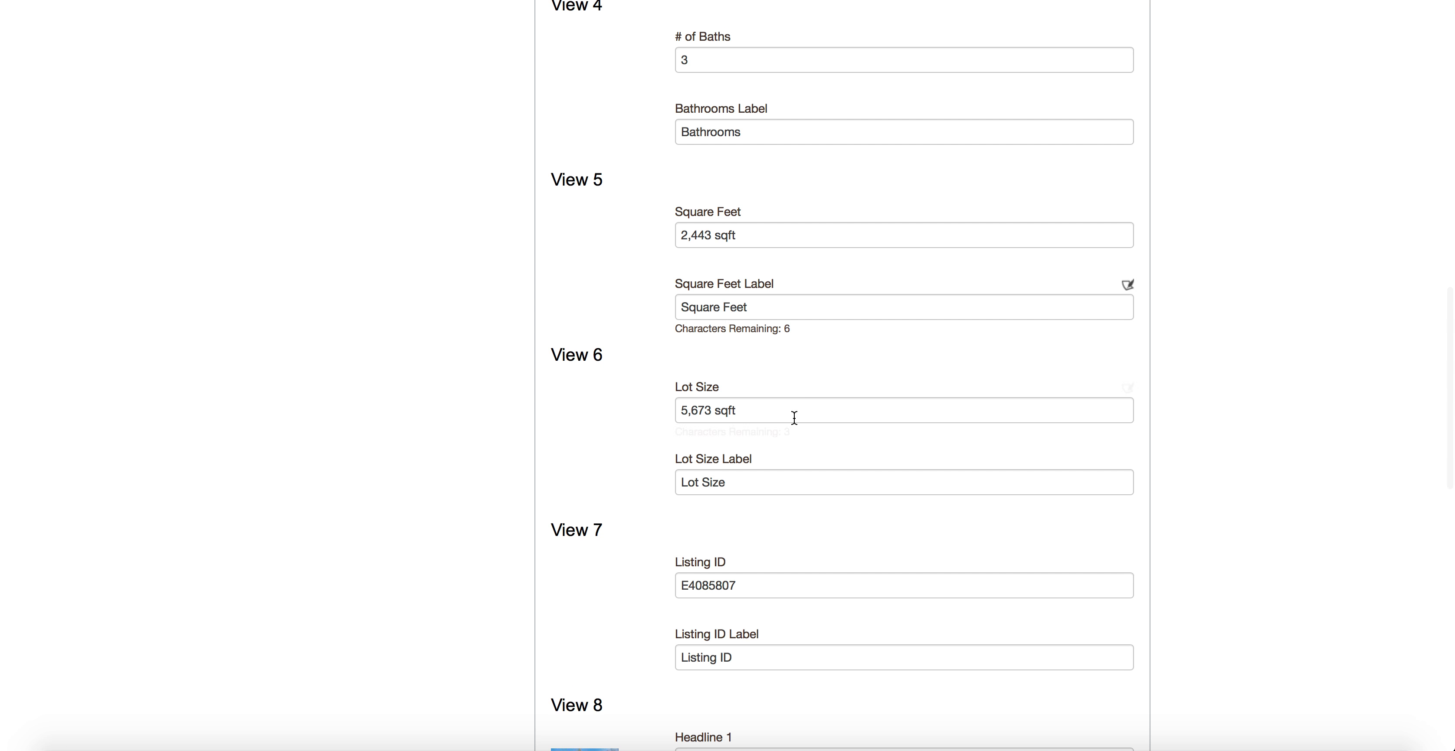
{"action": "scroll", "coordinate": [793, 418], "scroll_direction": "down", "scroll_amount": 7}
{"action": "left_click", "coordinate": [831, 367]}
{"action": "left_click_drag", "start_coordinate": [831, 367], "coordinate": [610, 366]}
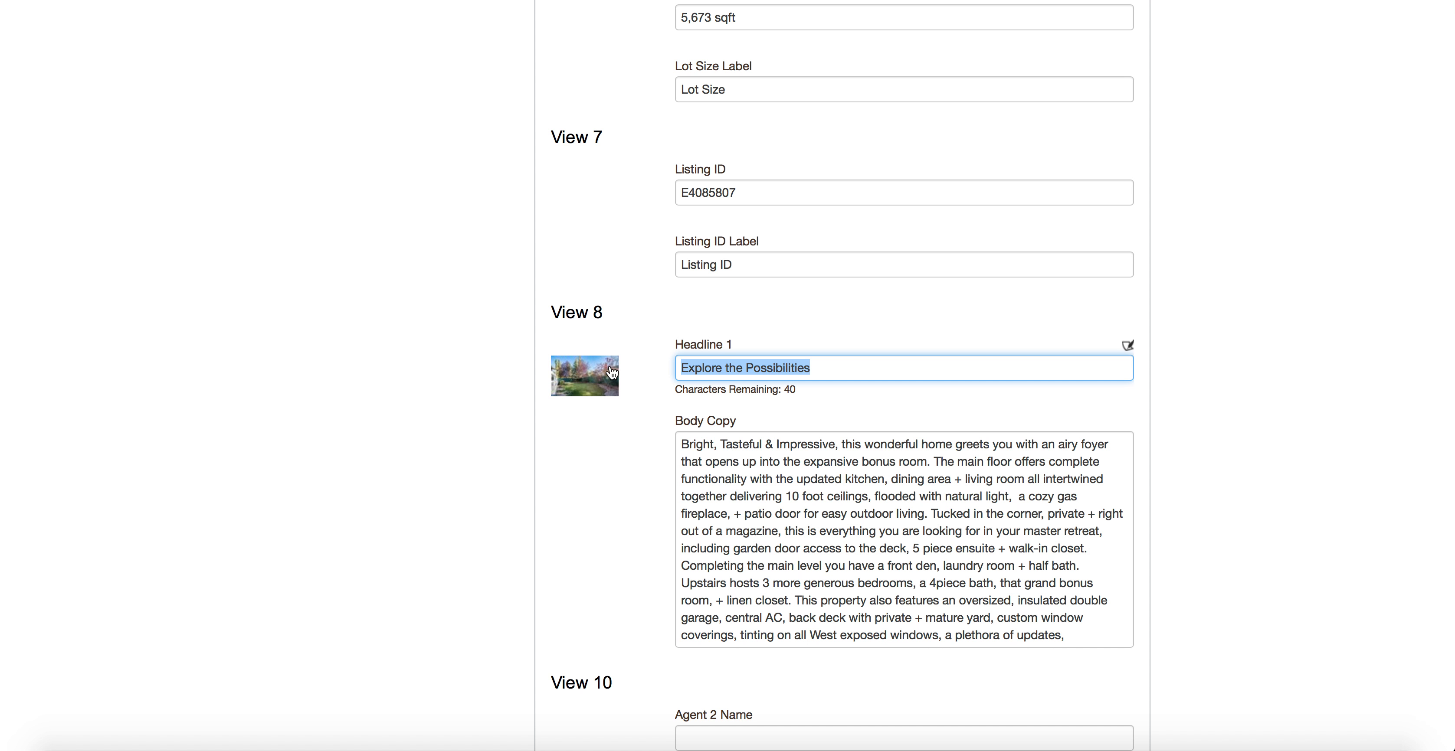
{"action": "type", "text": "Where Real Estate Happens!"}
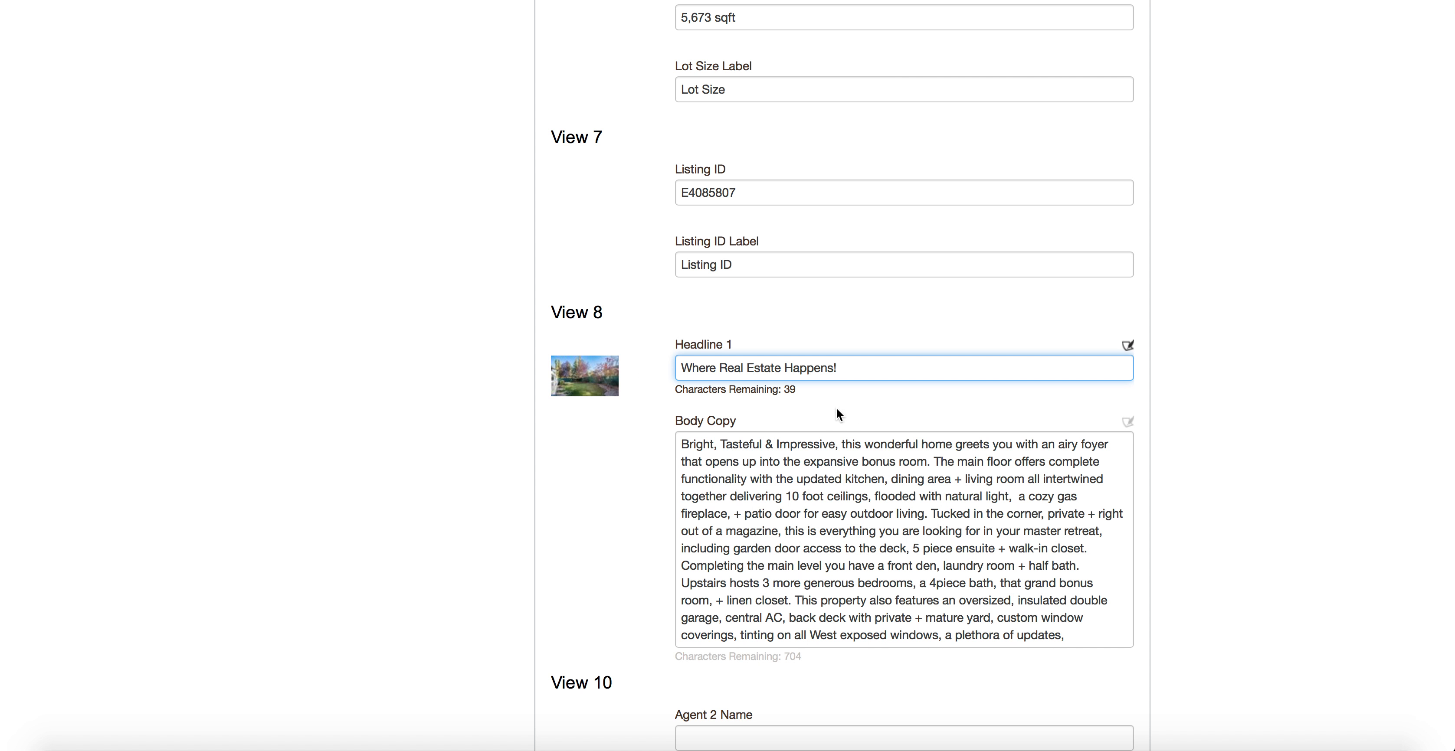
Scroll down the Update Text page to review the Agent 2 fields.
{"action": "scroll", "coordinate": [844, 559], "scroll_direction": "down", "scroll_amount": 3}
{"action": "scroll", "coordinate": [581, 594], "scroll_direction": "down", "scroll_amount": 5}
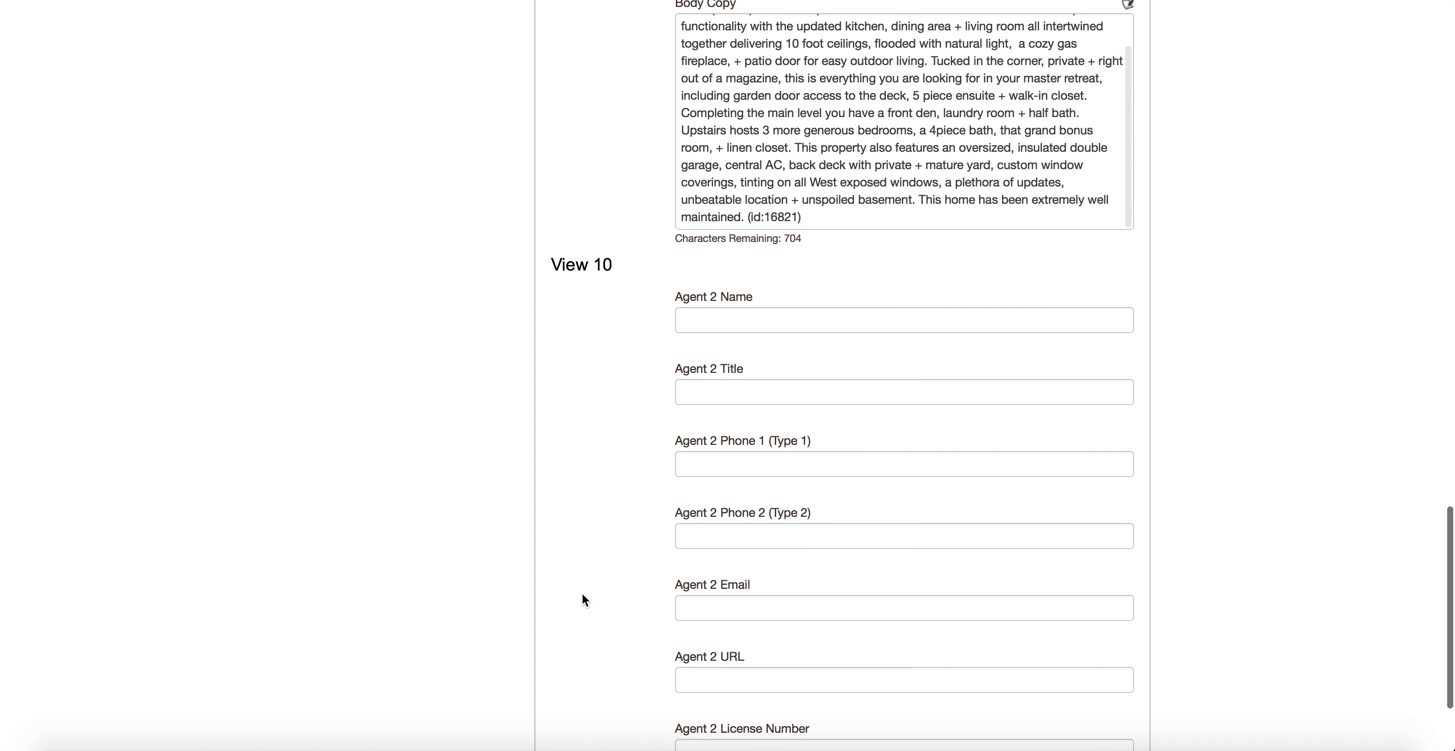
{"action": "scroll", "coordinate": [755, 588], "scroll_direction": "down", "scroll_amount": 3}
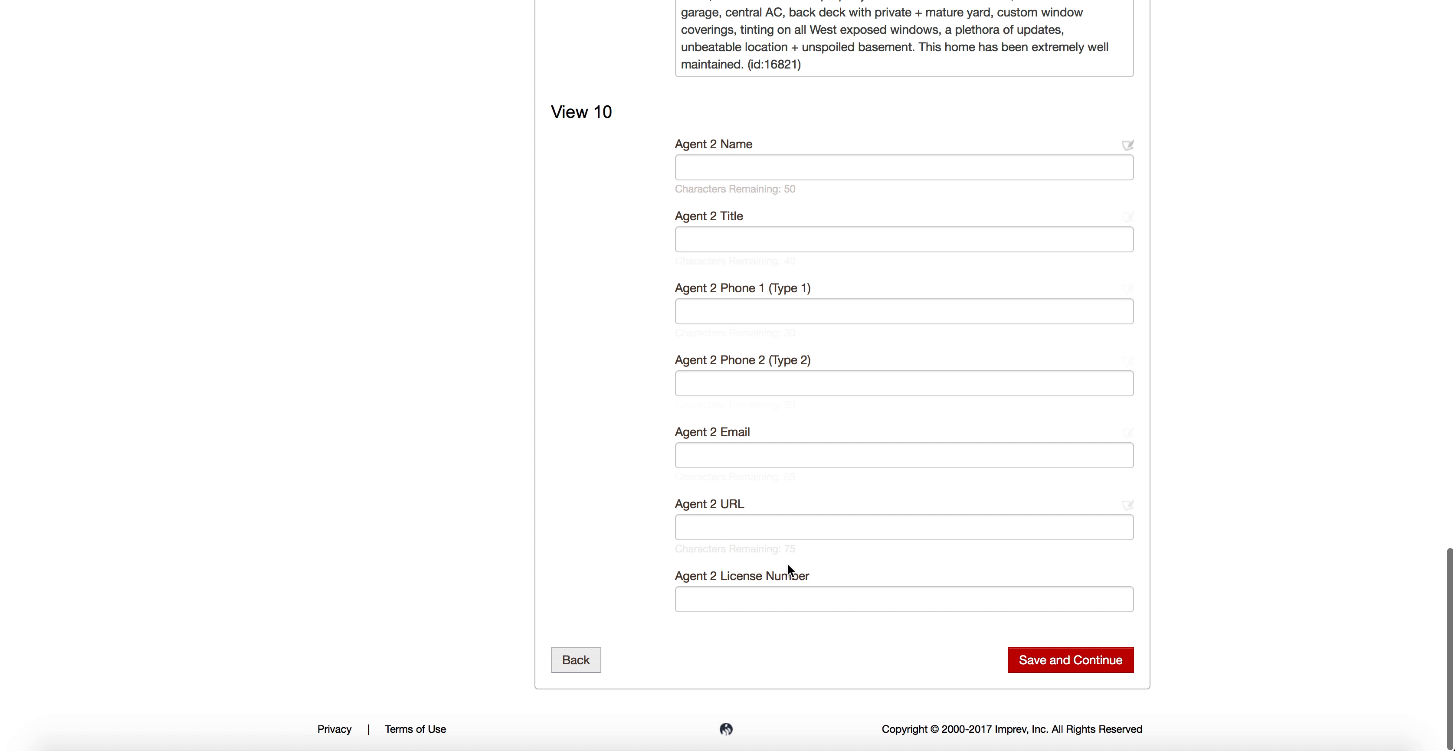
{"action": "scroll", "coordinate": [799, 588], "scroll_direction": "up", "scroll_amount": 4}
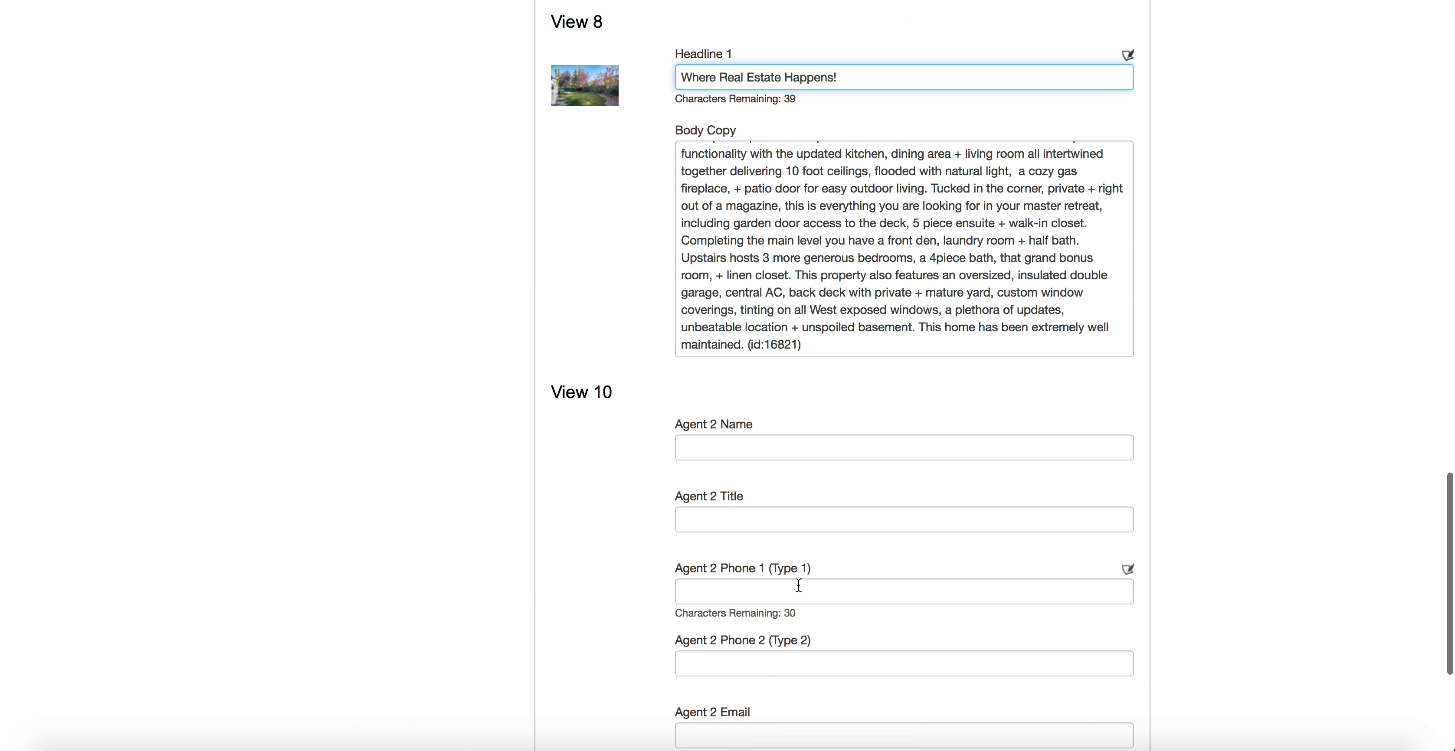
{"action": "scroll", "coordinate": [802, 587], "scroll_direction": "down", "scroll_amount": 4}
Save the edited text, then return to the Text step to reach View 10.
{"action": "left_click", "coordinate": [1101, 662]}
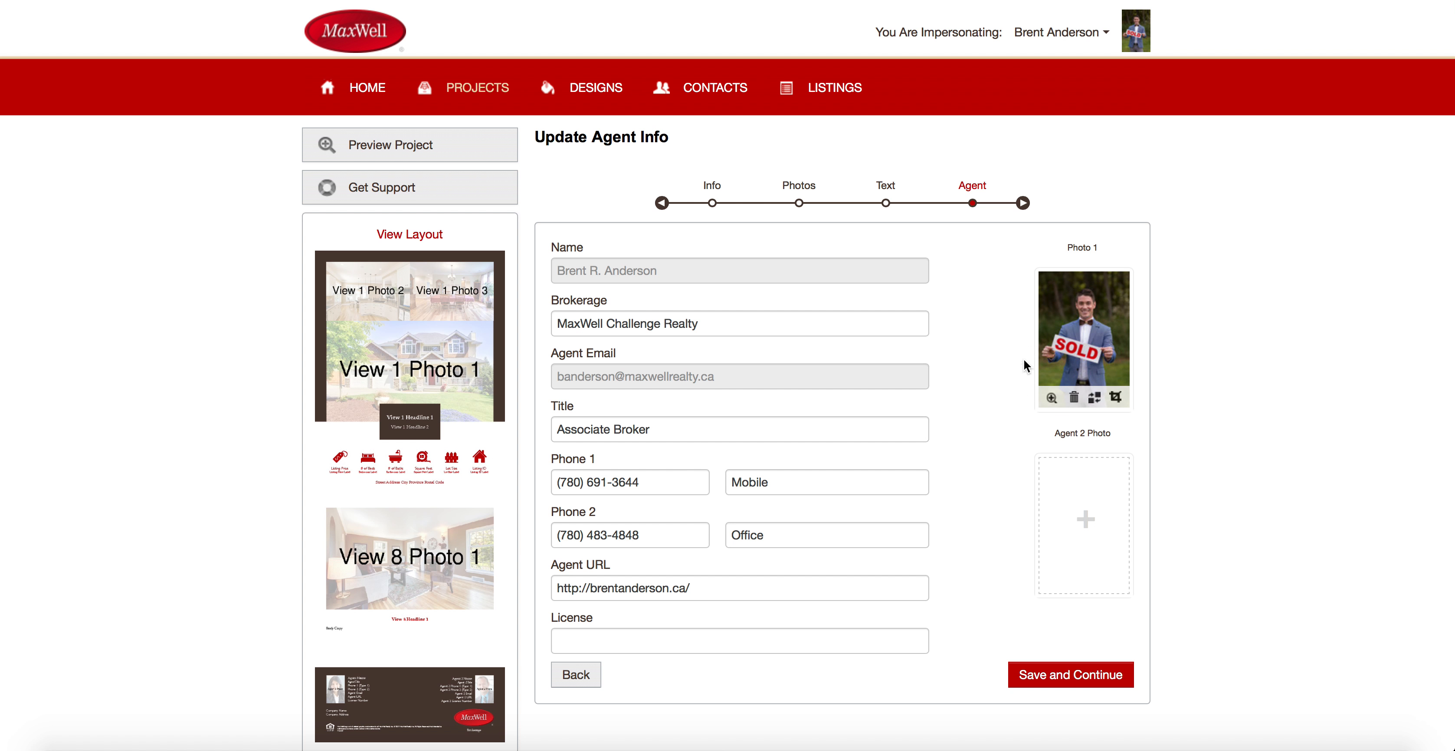
{"action": "left_click", "coordinate": [884, 198]}
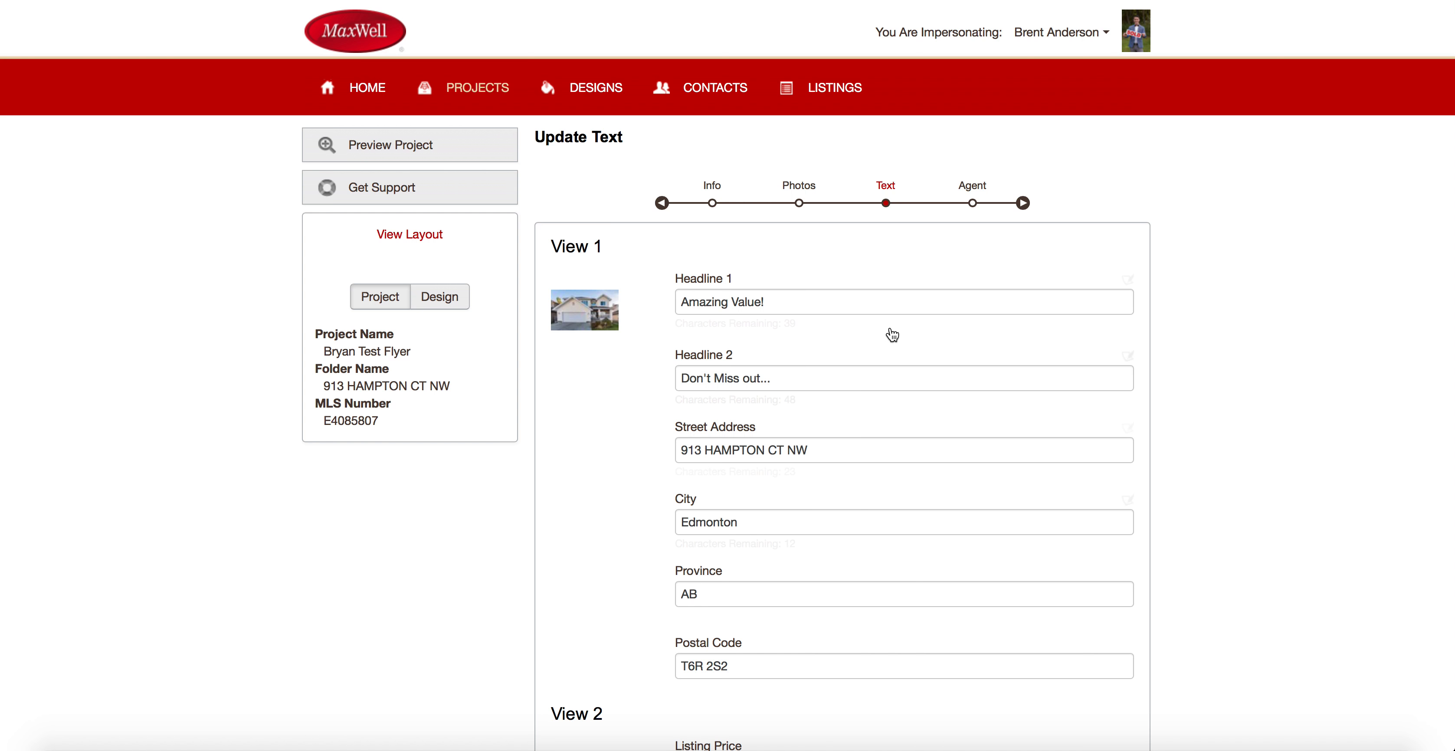
{"action": "scroll", "coordinate": [780, 360], "scroll_direction": "down", "scroll_amount": 20}
{"action": "left_click", "coordinate": [780, 361]}
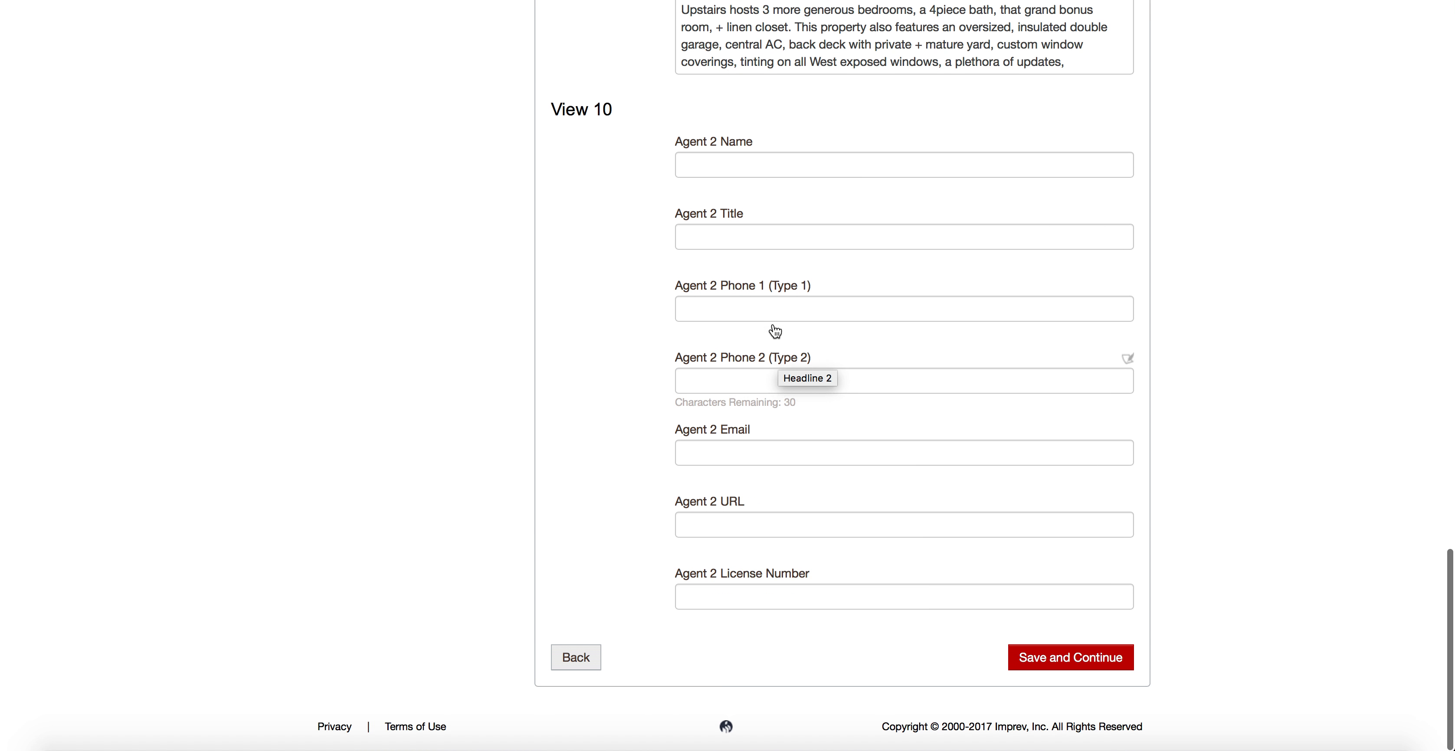
Enter Agent 2's name, title 'Strategic Implementation', phone number and e-mail, then save.
{"action": "left_click", "coordinate": [751, 164]}
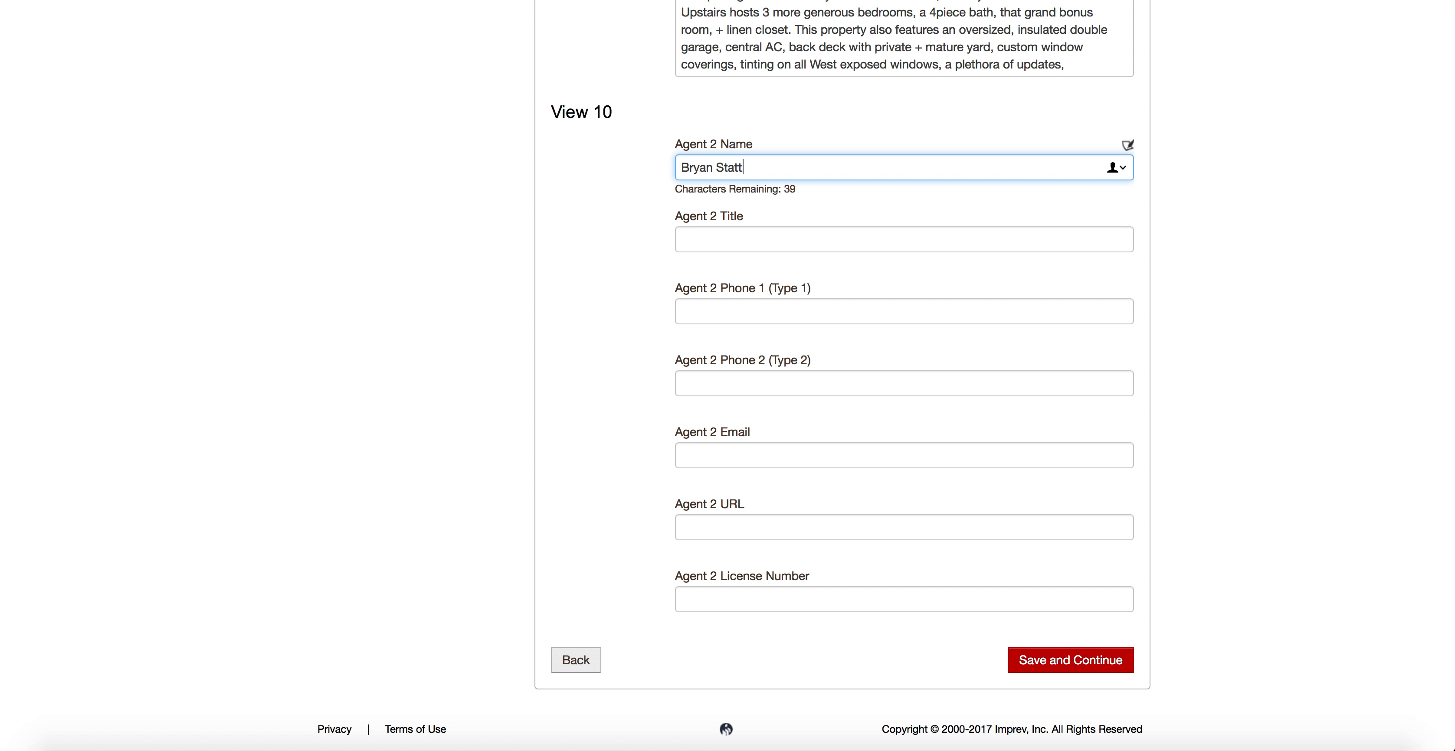
{"action": "key", "text": "Tab"}
{"action": "type", "text": "Br"}
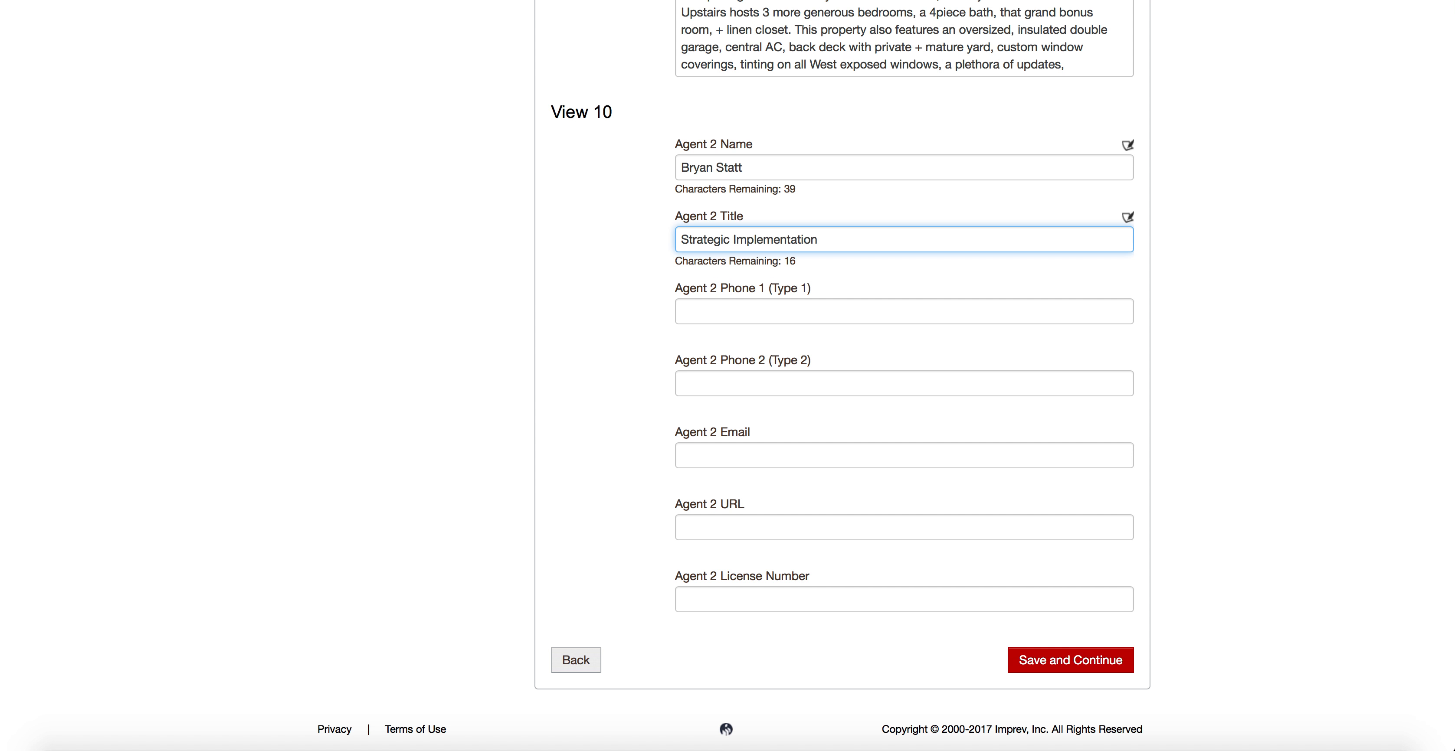
{"action": "left_click", "coordinate": [751, 313]}
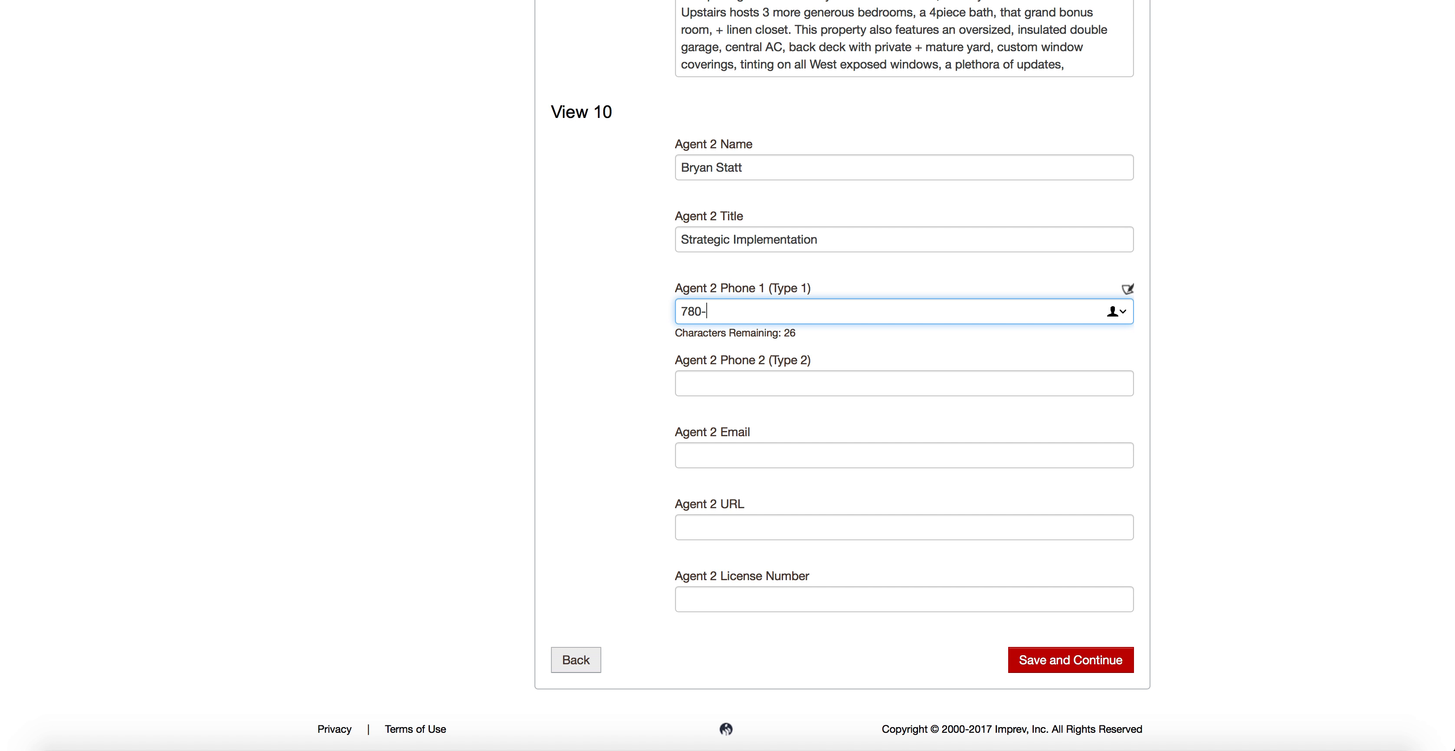
{"action": "left_click", "coordinate": [763, 459]}
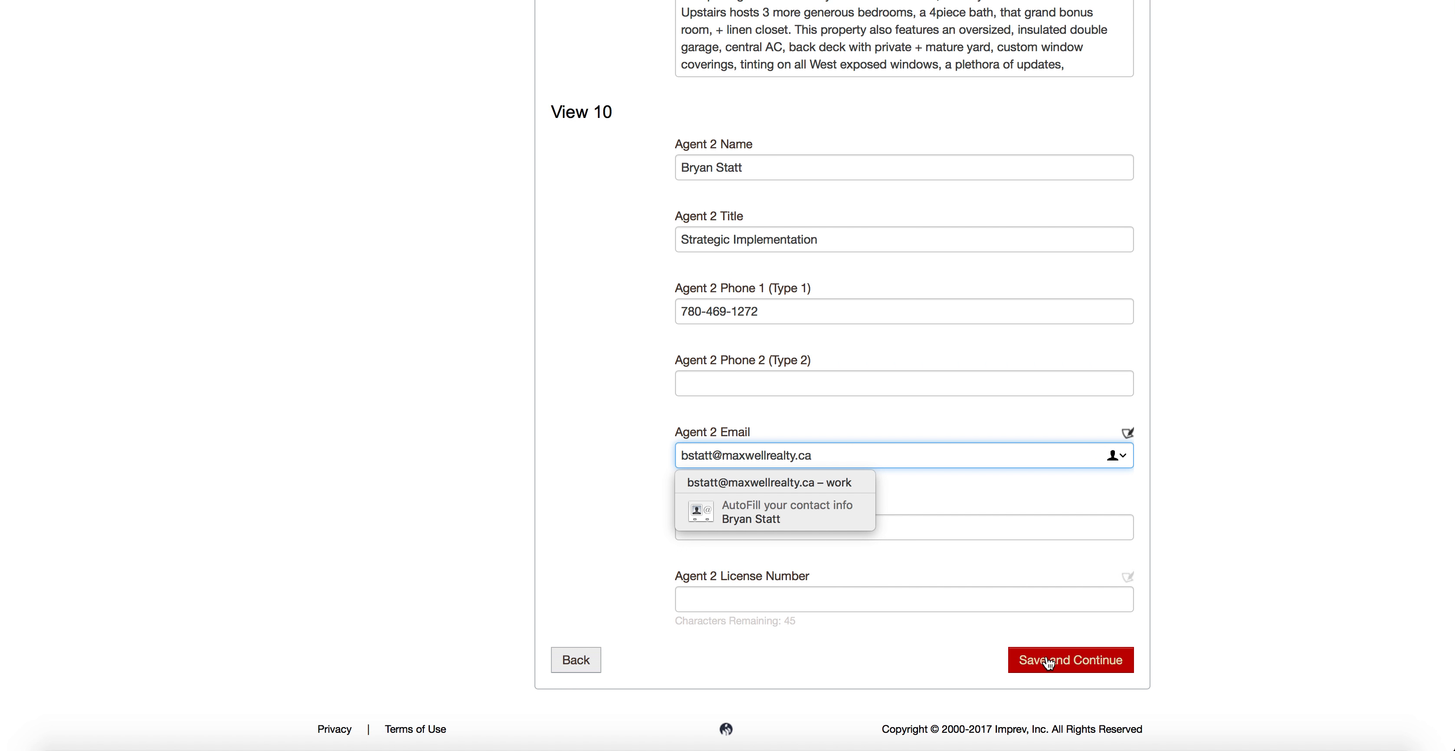
{"action": "left_click", "coordinate": [1070, 661]}
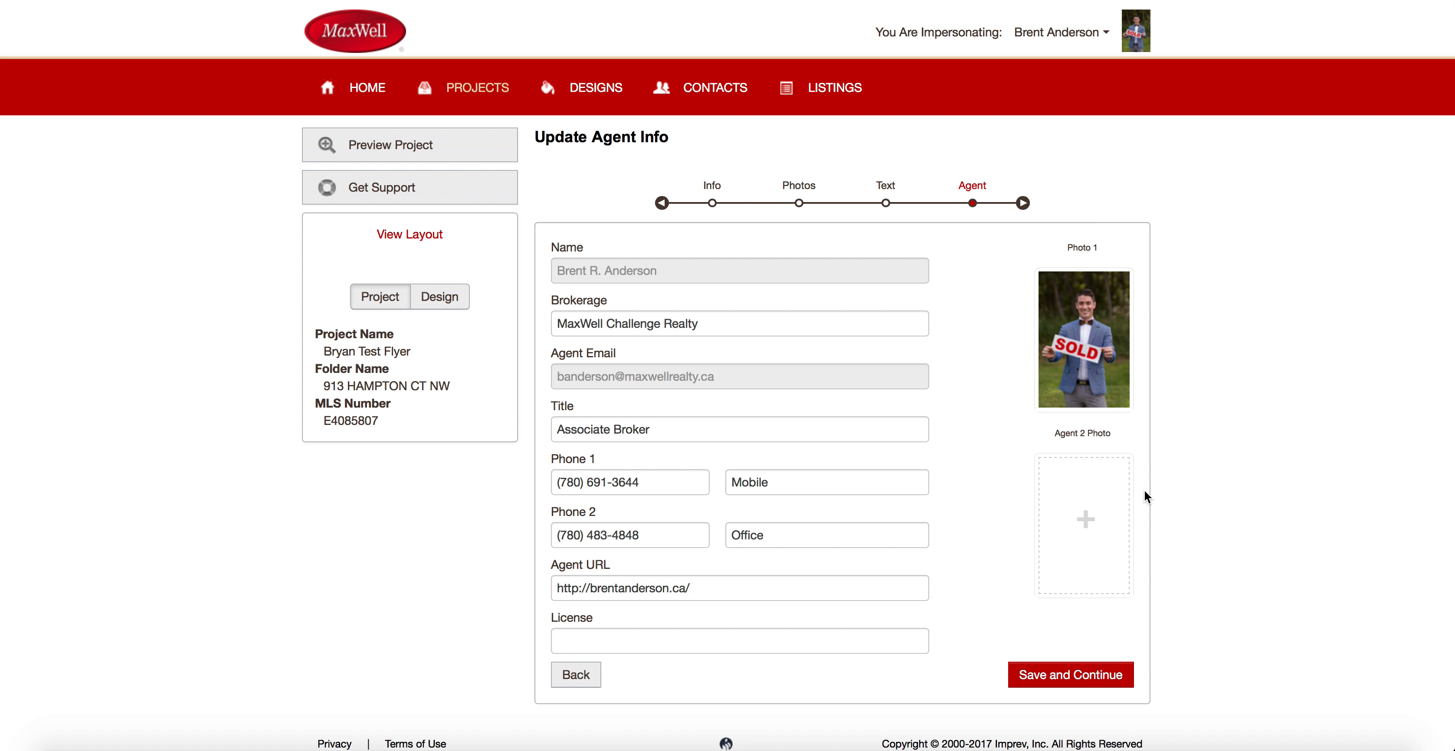
Choose the skeleton figure from the Holidays stock photos as Agent 2's photo.
{"action": "left_click", "coordinate": [1088, 526]}
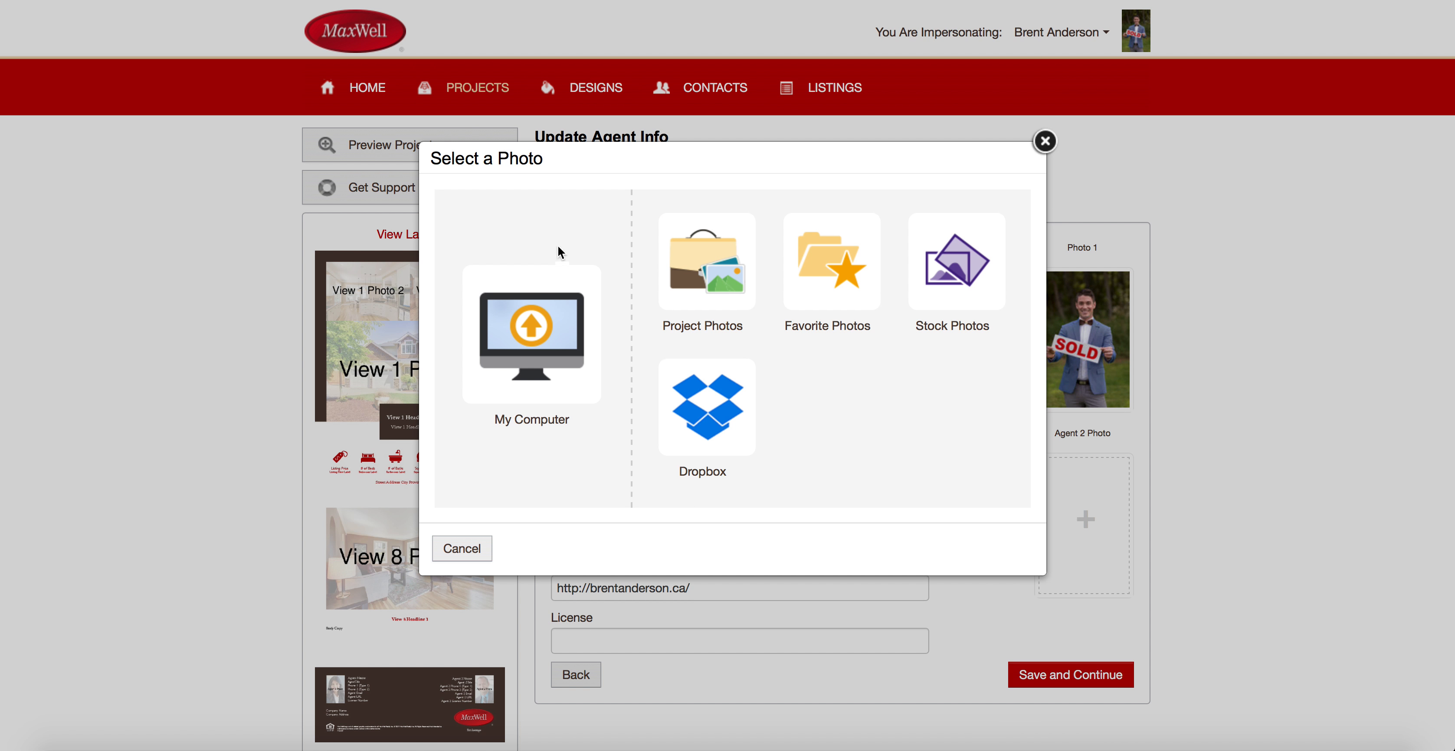
{"action": "left_click", "coordinate": [954, 308]}
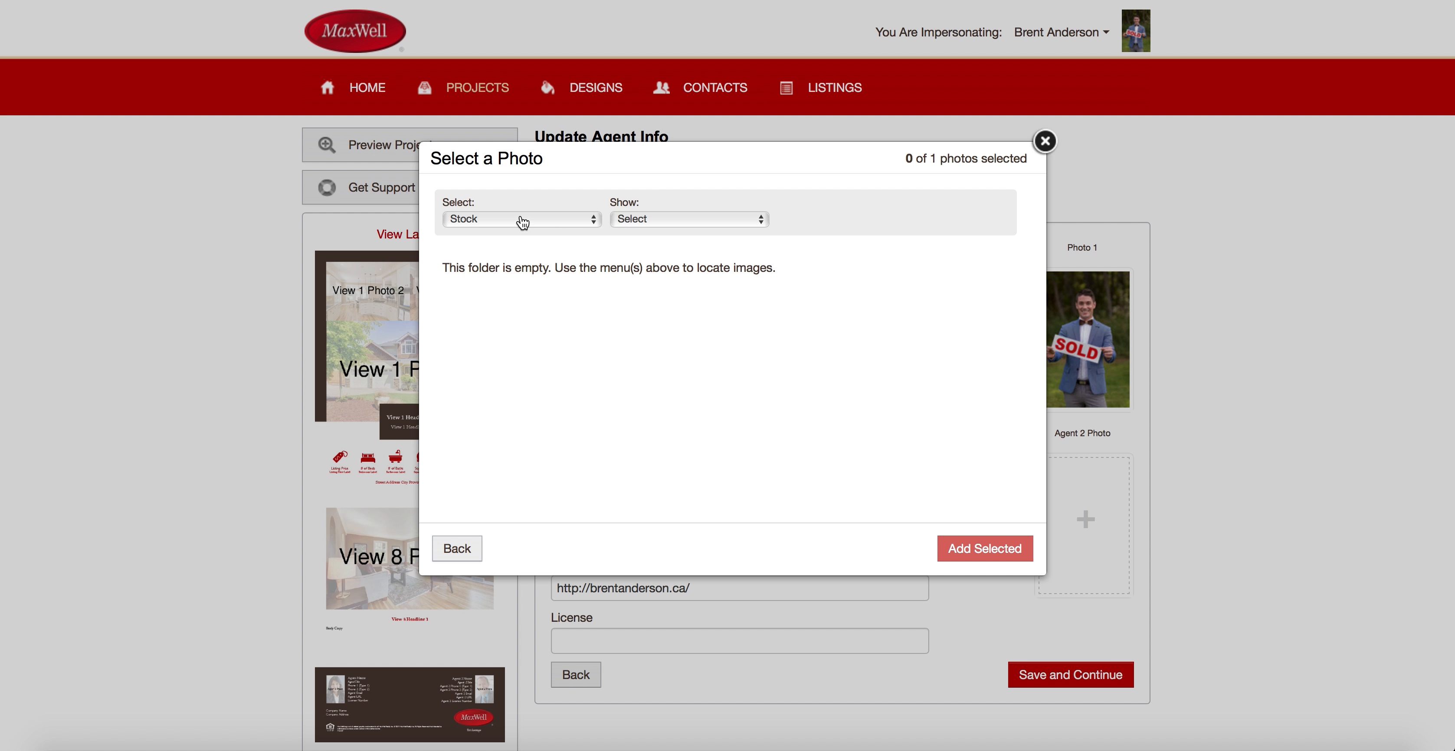
{"action": "left_click", "coordinate": [684, 222]}
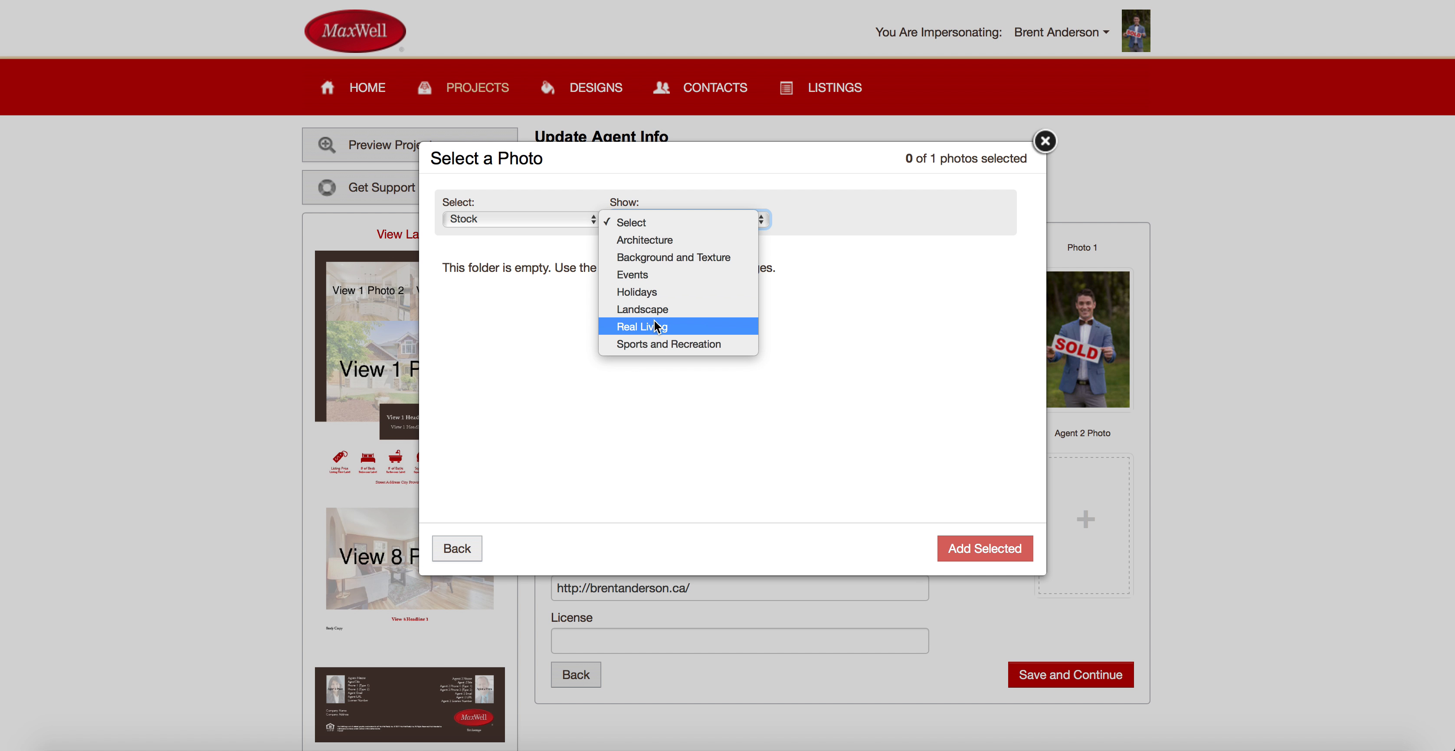
{"action": "left_click", "coordinate": [647, 292]}
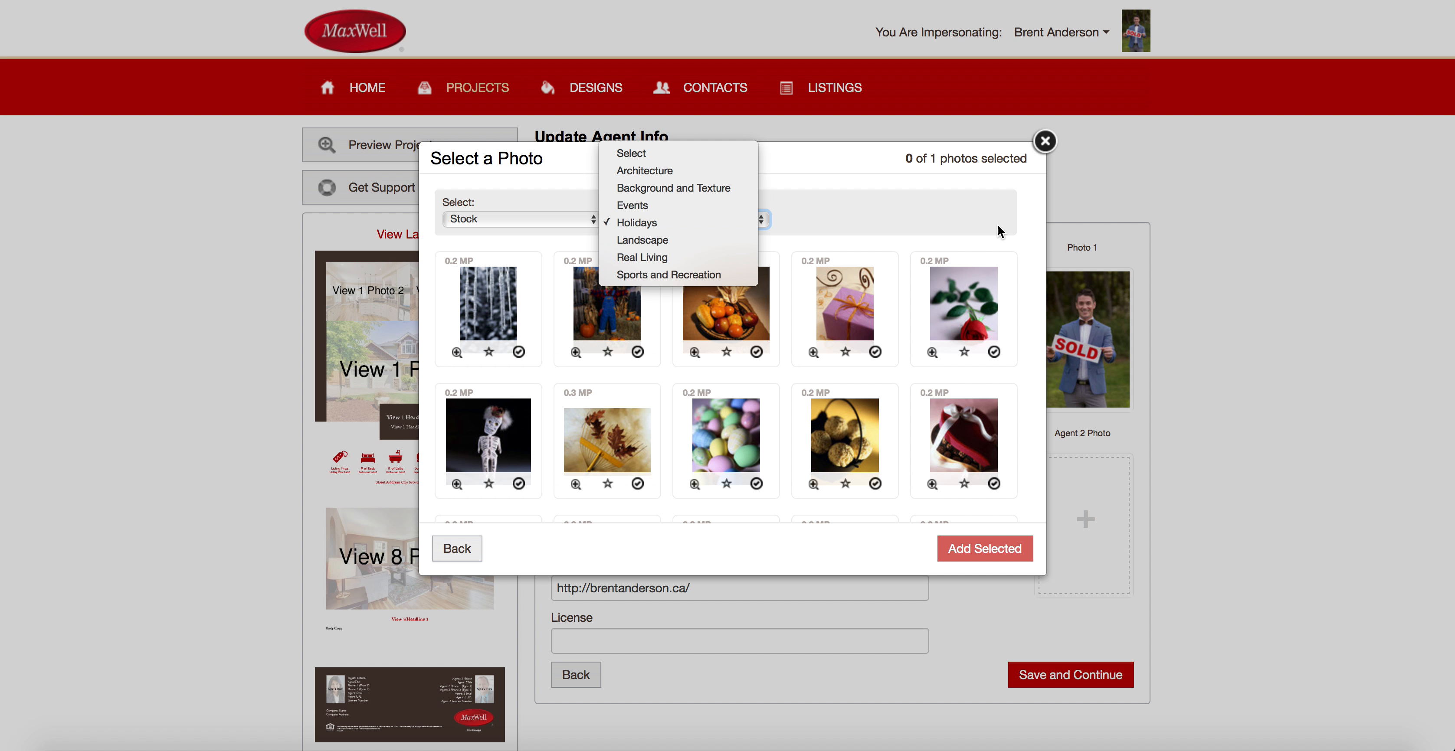
{"action": "left_click", "coordinate": [476, 460]}
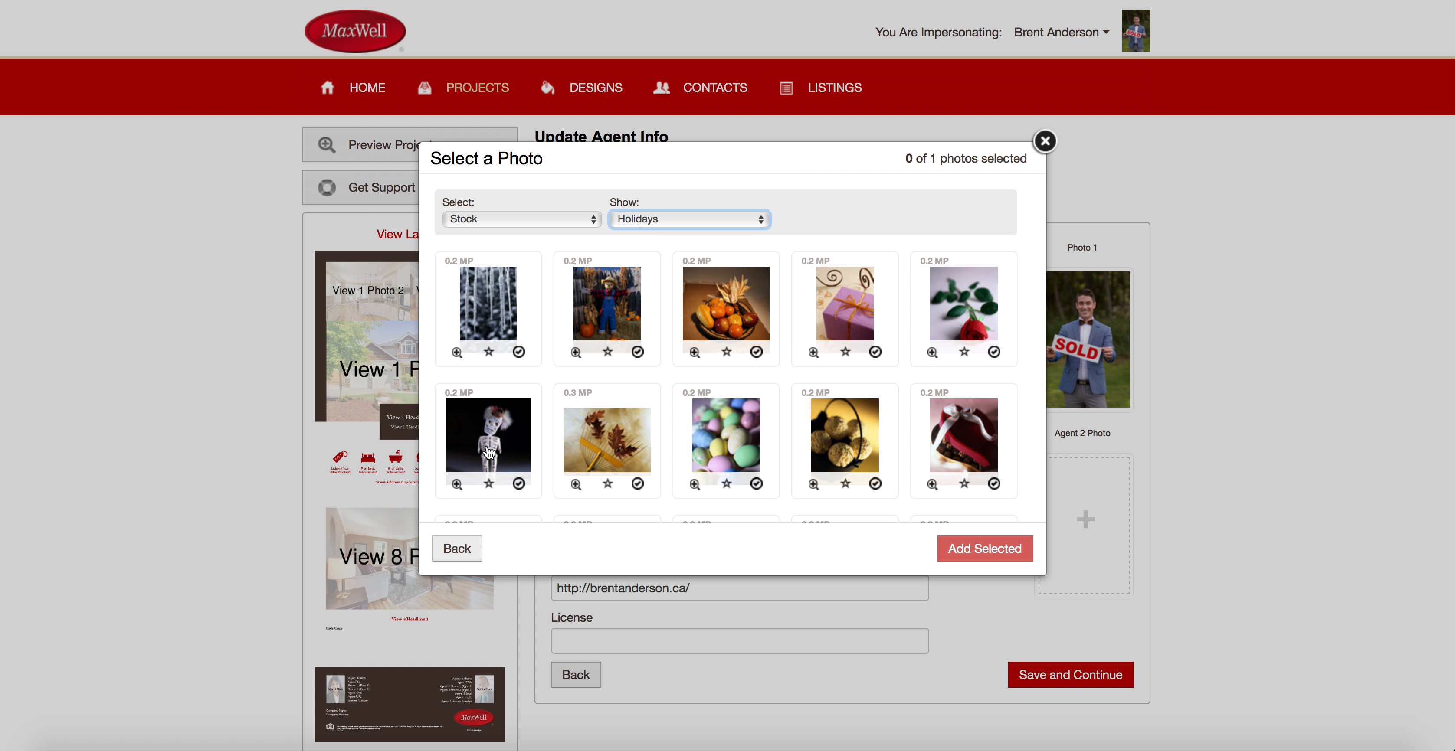
{"action": "scroll", "coordinate": [536, 398], "scroll_direction": "down", "scroll_amount": 5}
{"action": "scroll", "coordinate": [502, 223], "scroll_direction": "up", "scroll_amount": 1}
{"action": "left_click", "coordinate": [506, 263]}
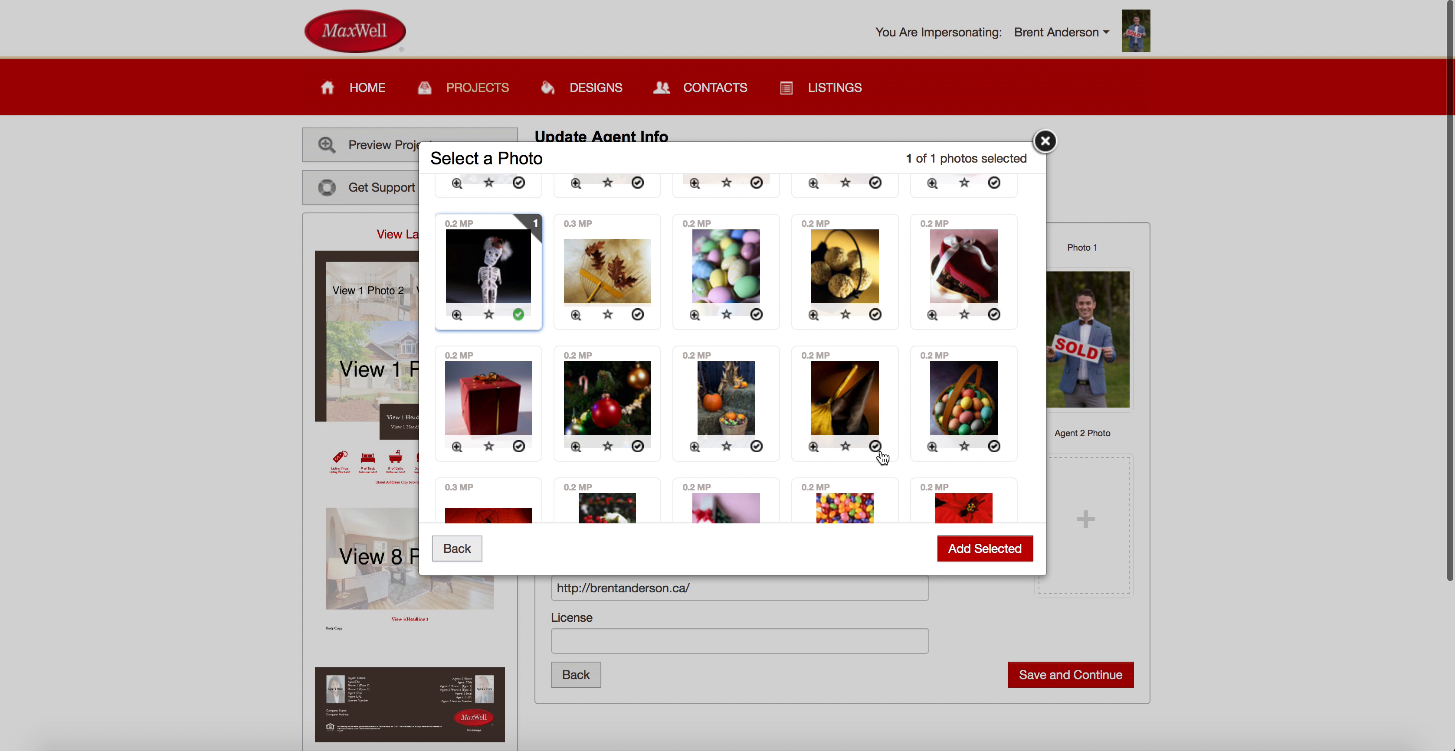
{"action": "left_click", "coordinate": [1015, 553]}
Nudge the agent photo's crop slightly right and apply it.
{"action": "left_click", "coordinate": [1089, 585]}
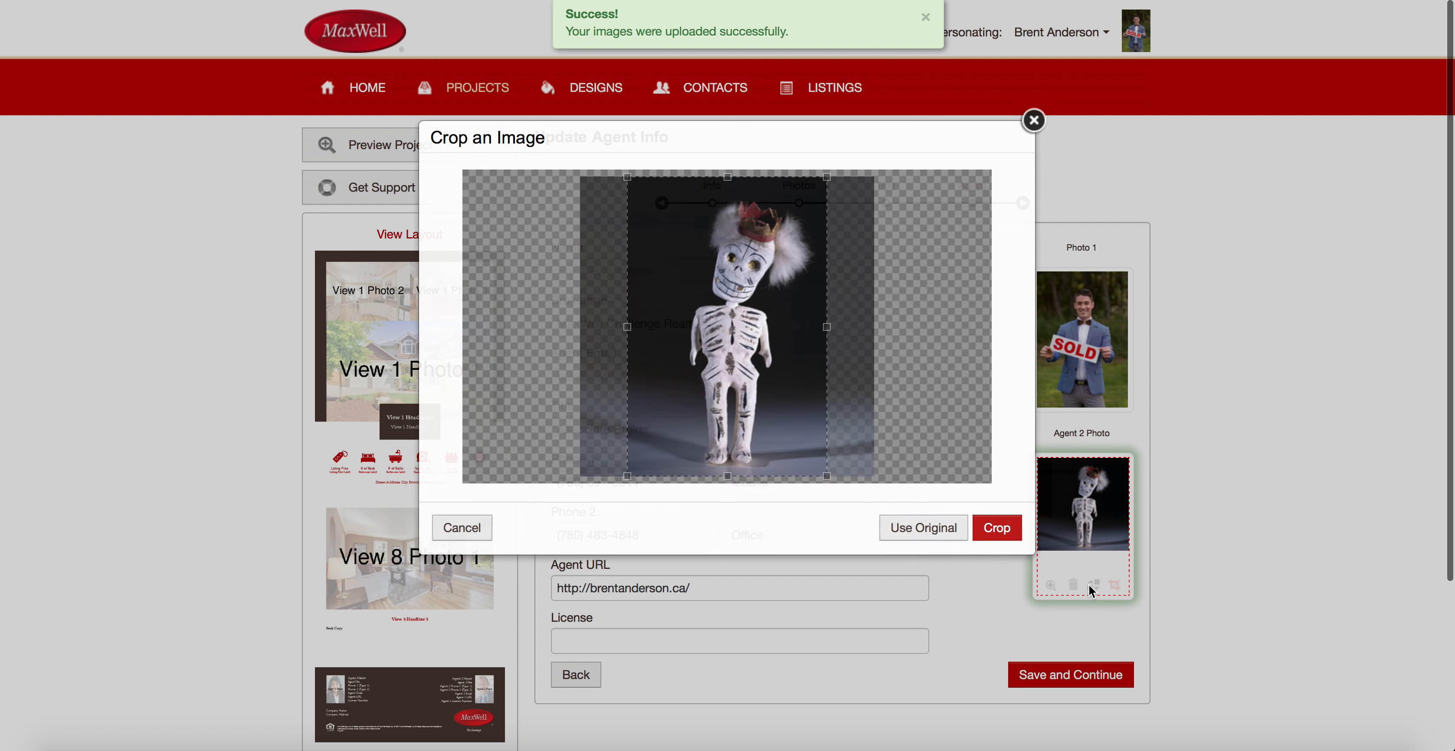
{"action": "mouse_move", "coordinate": [757, 297]}
{"action": "left_mouse_down"}
{"action": "mouse_move", "coordinate": [777, 297]}
{"action": "mouse_move", "coordinate": [761, 297]}
{"action": "left_mouse_up"}
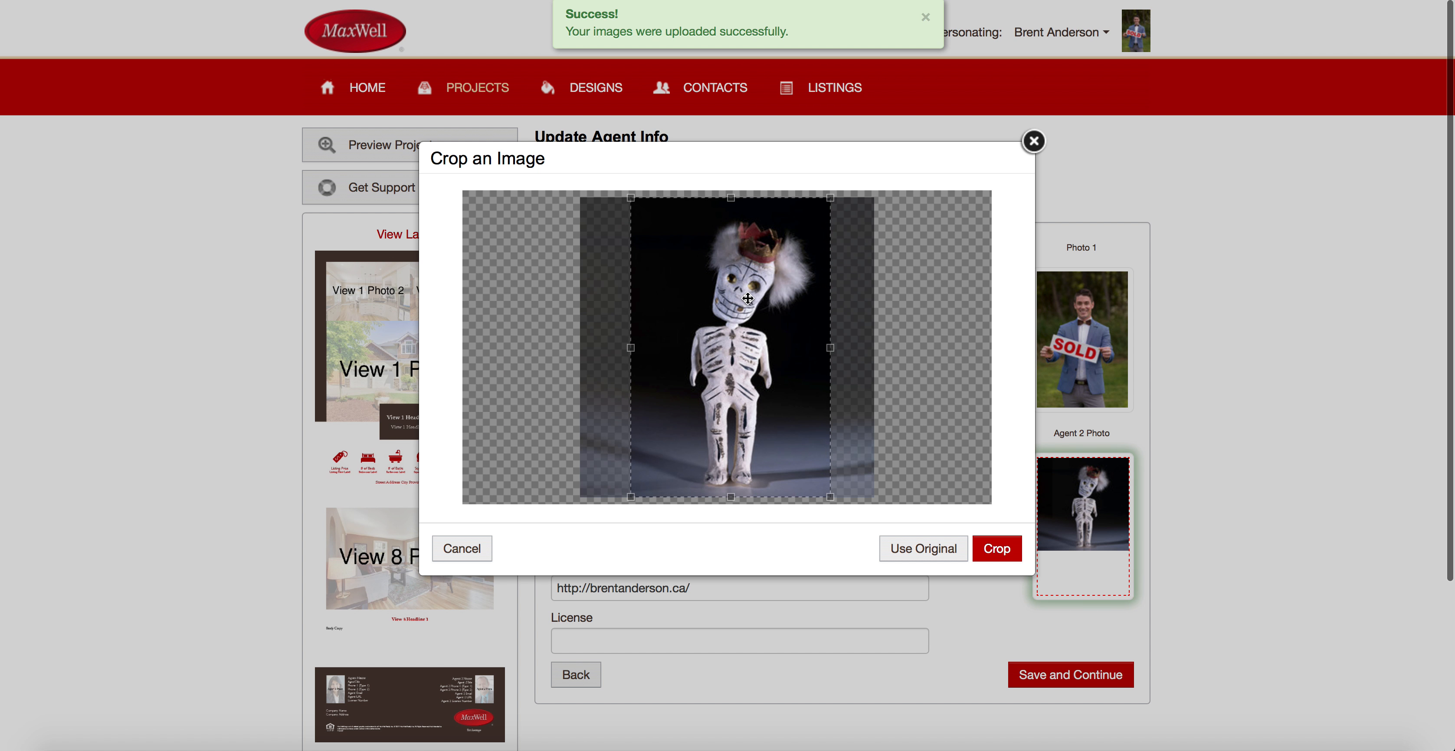
{"action": "left_click", "coordinate": [1000, 549]}
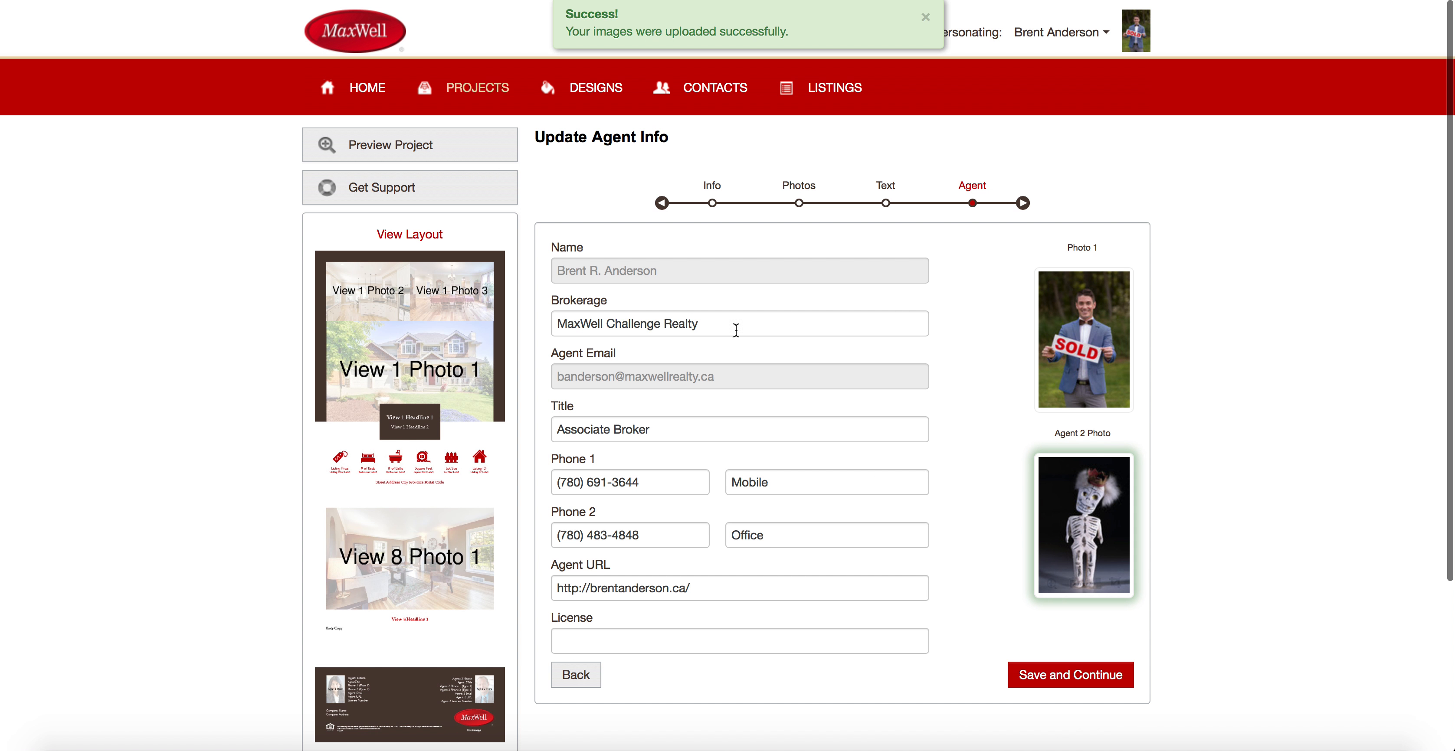
{"action": "scroll", "coordinate": [679, 482], "scroll_direction": "down", "scroll_amount": 1}
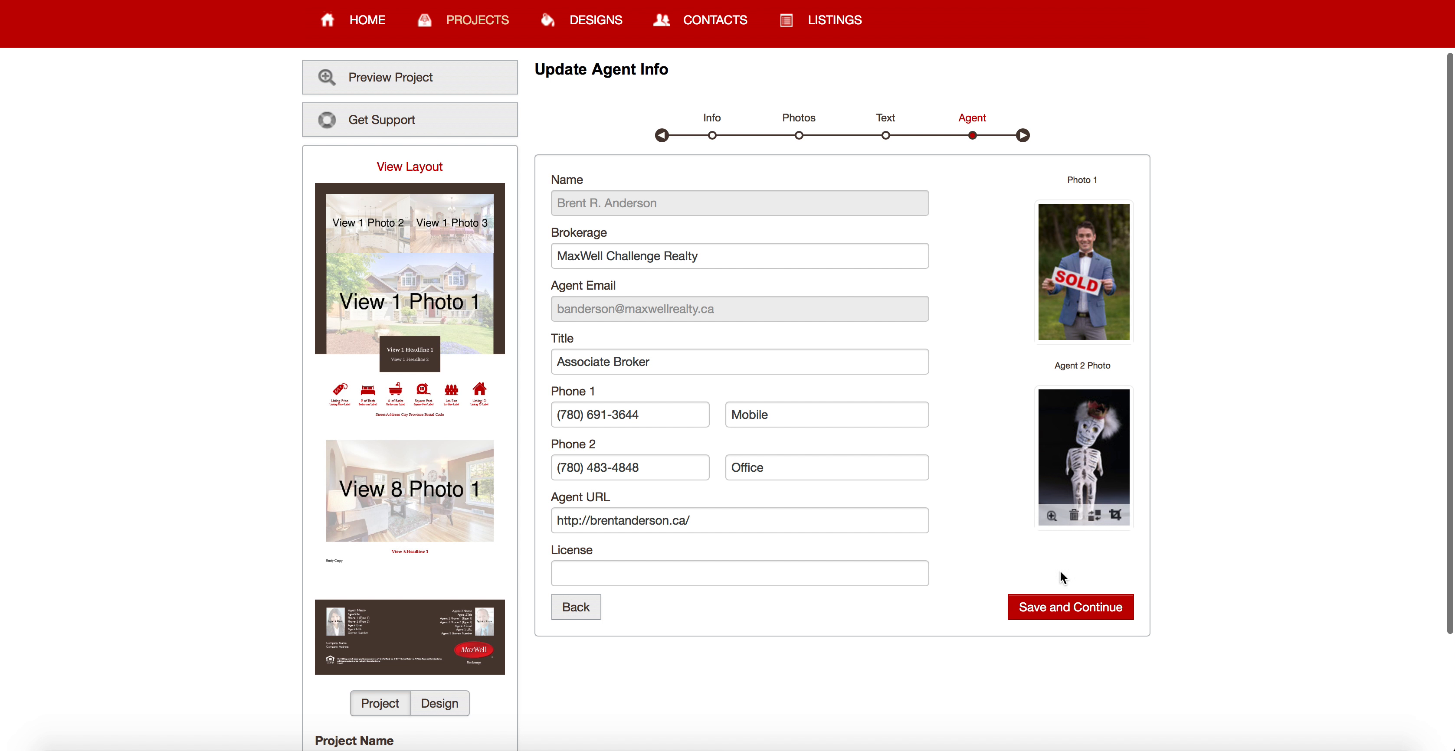
Save the agent info to reach the Bryan Test Flyer project page.
{"action": "left_click", "coordinate": [1072, 608]}
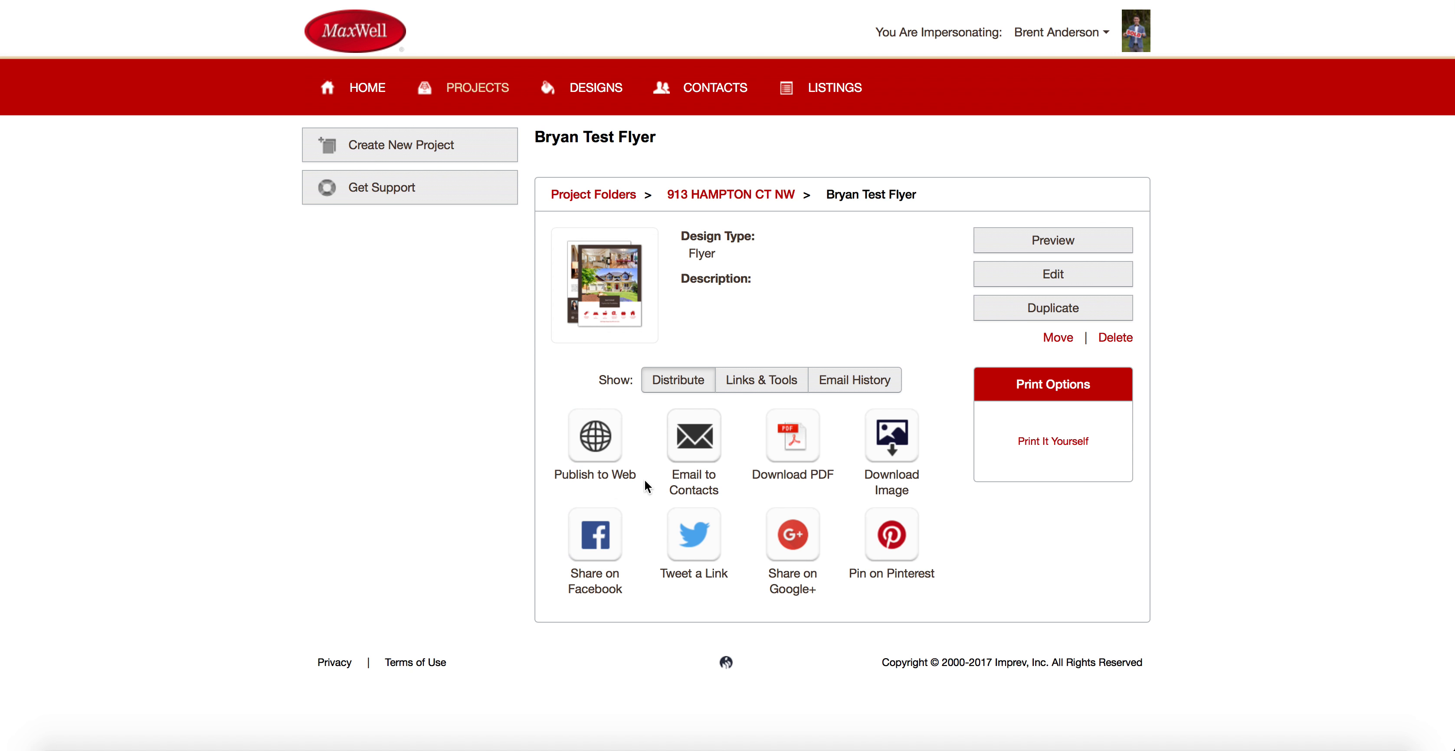
Review the Links & Tools and Email History tabs, then download the 'Bryan Test Flyer' as a Standard PDF.
{"action": "left_click", "coordinate": [762, 382]}
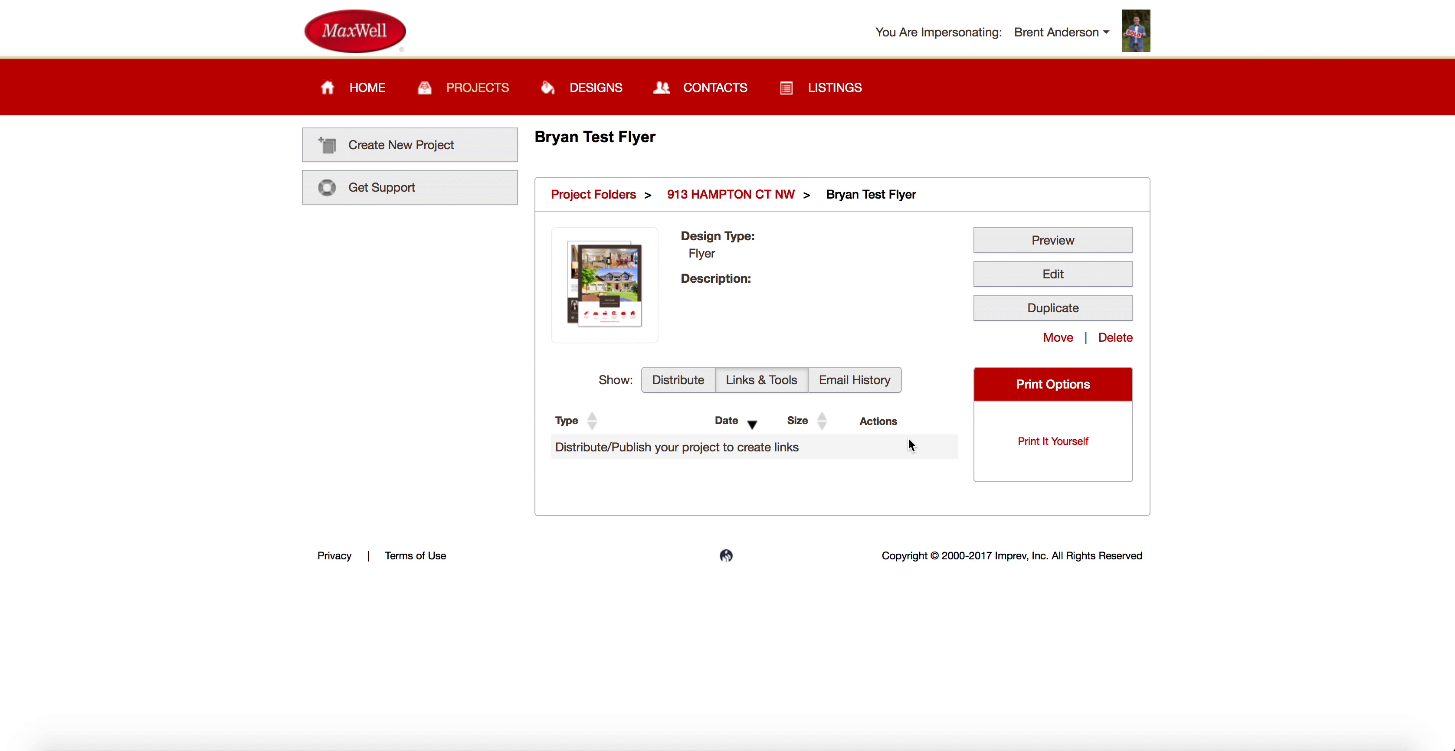
{"action": "left_click", "coordinate": [862, 381]}
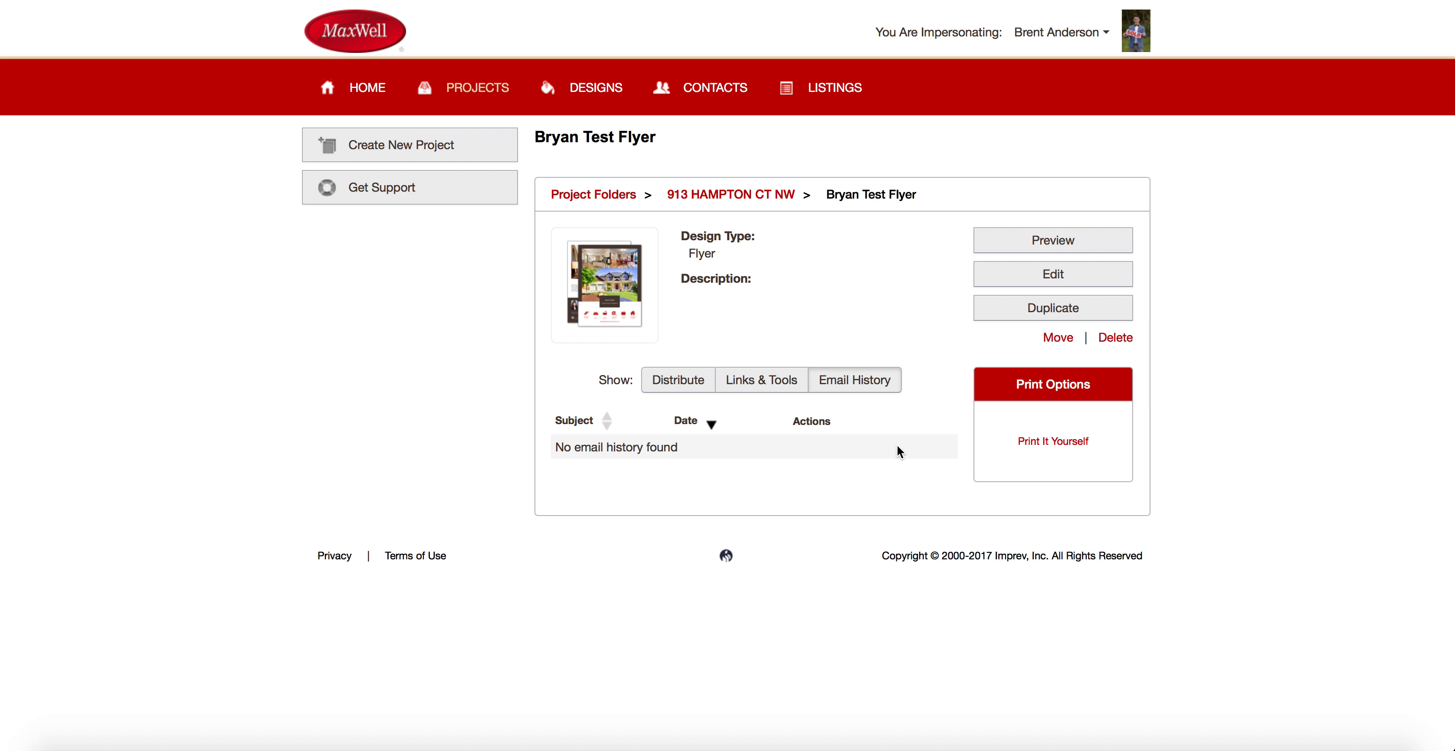
{"action": "left_click", "coordinate": [684, 385]}
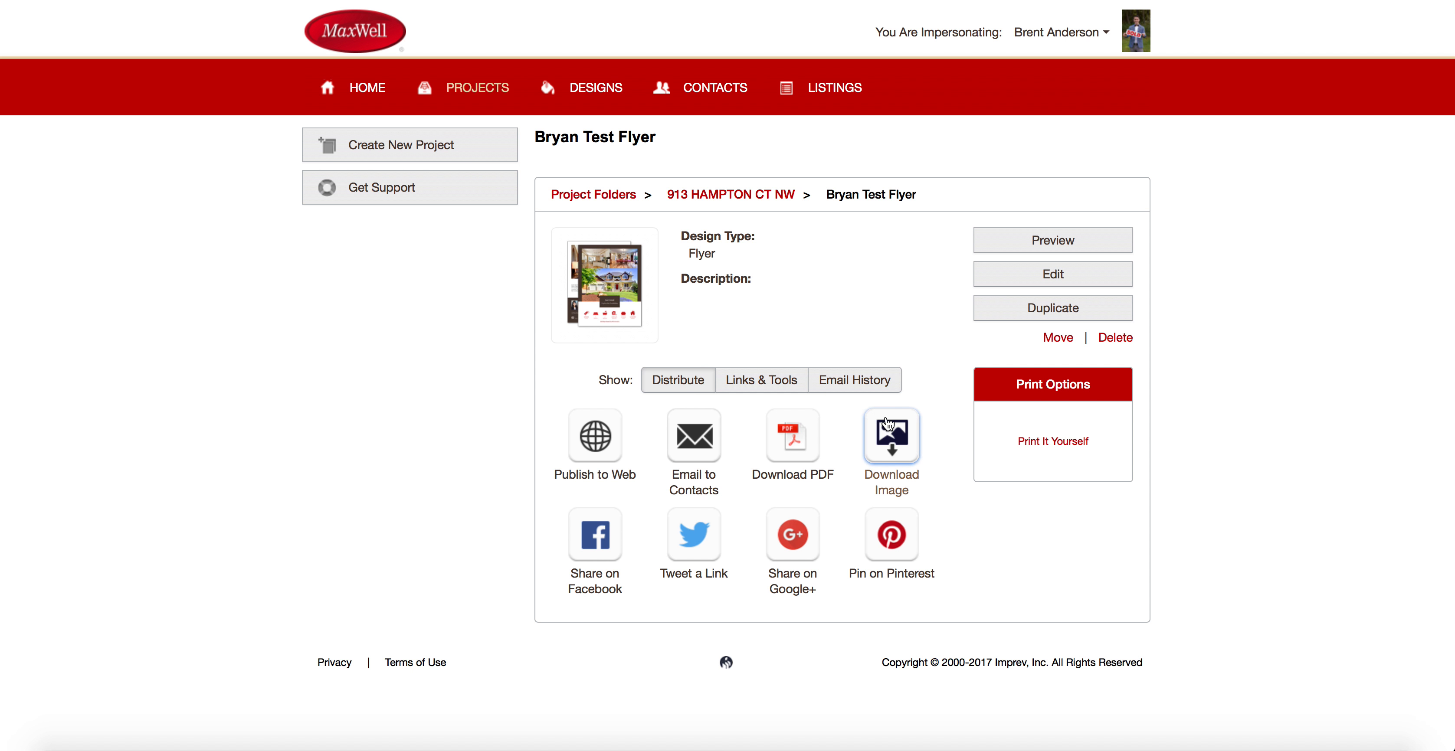
{"action": "left_click", "coordinate": [794, 444]}
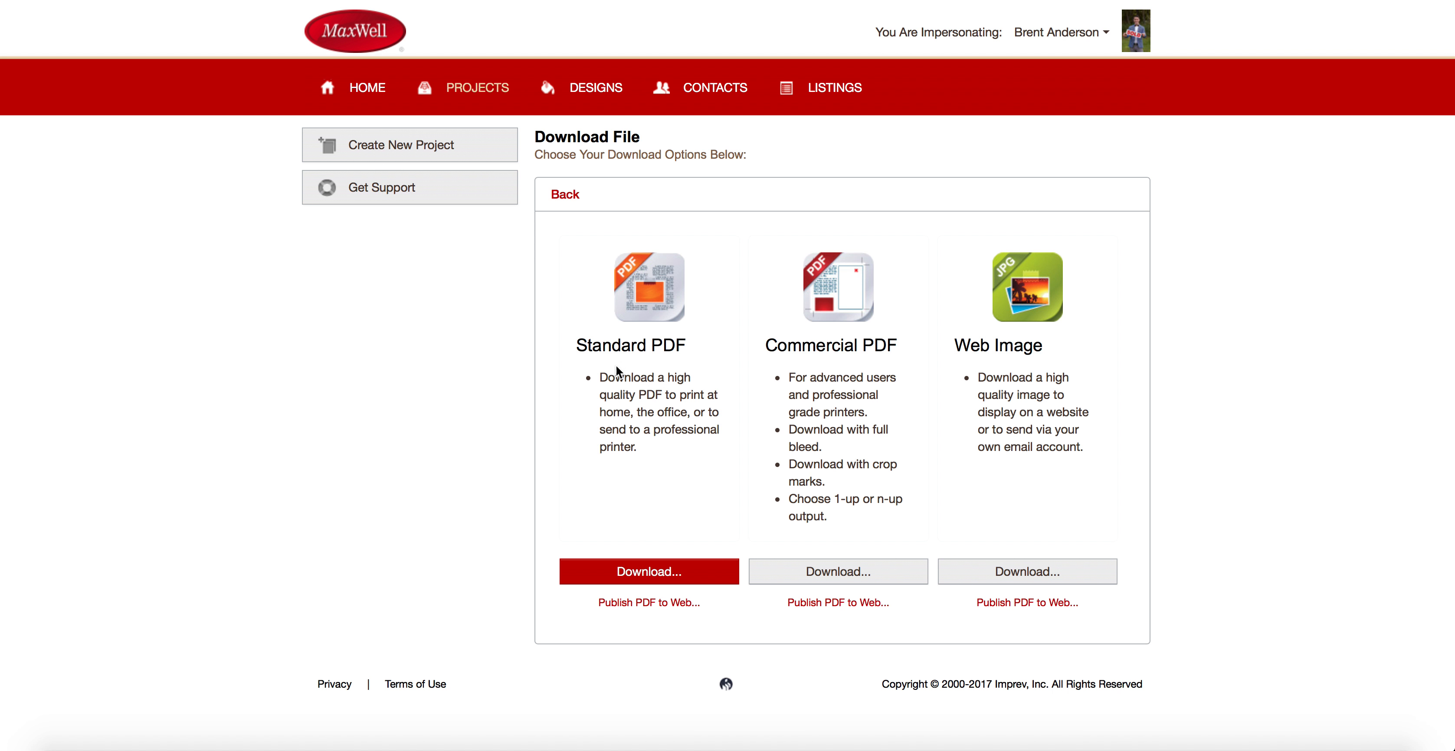
{"action": "left_click", "coordinate": [657, 581]}
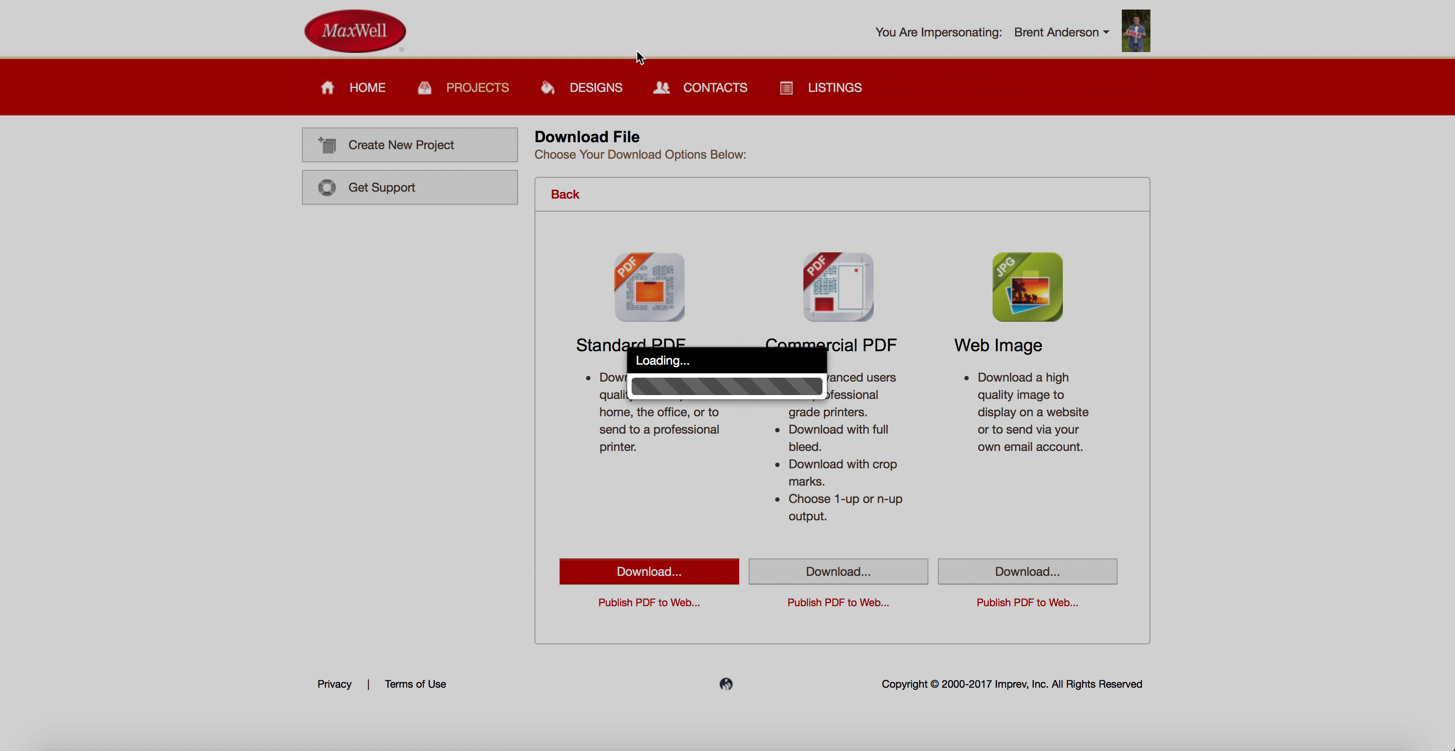